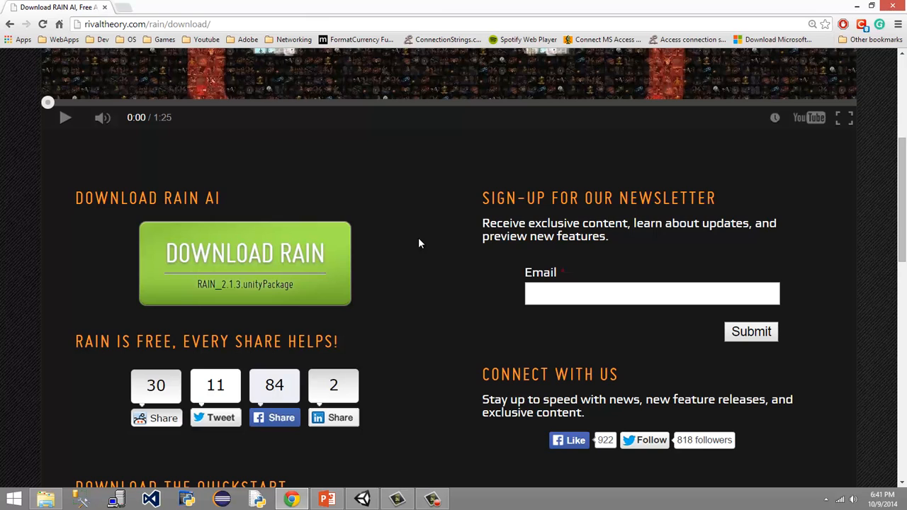
# - Look over the RAIN AI download page and locate the RAIN_2.1.3.unityPackage download
pyautogui.scroll(4, 419, 243)
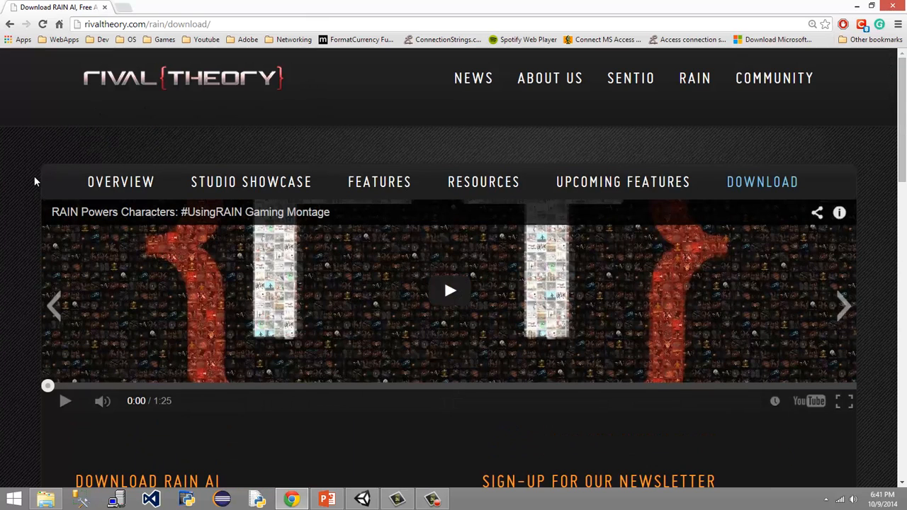
pyautogui.scroll(-3, 35, 181)
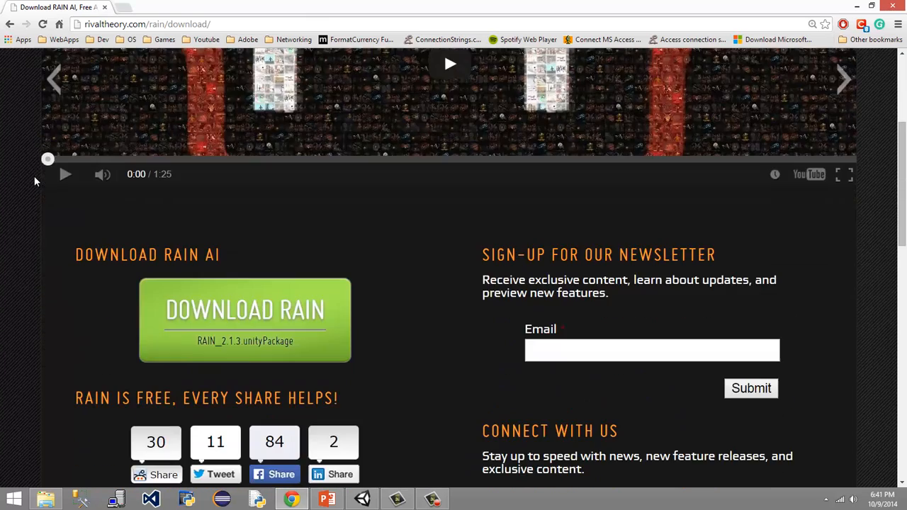
pyautogui.moveTo(94, 254); pyautogui.dragTo(148, 250)
pyautogui.click(221, 250)
pyautogui.scroll(-2, 129, 278)
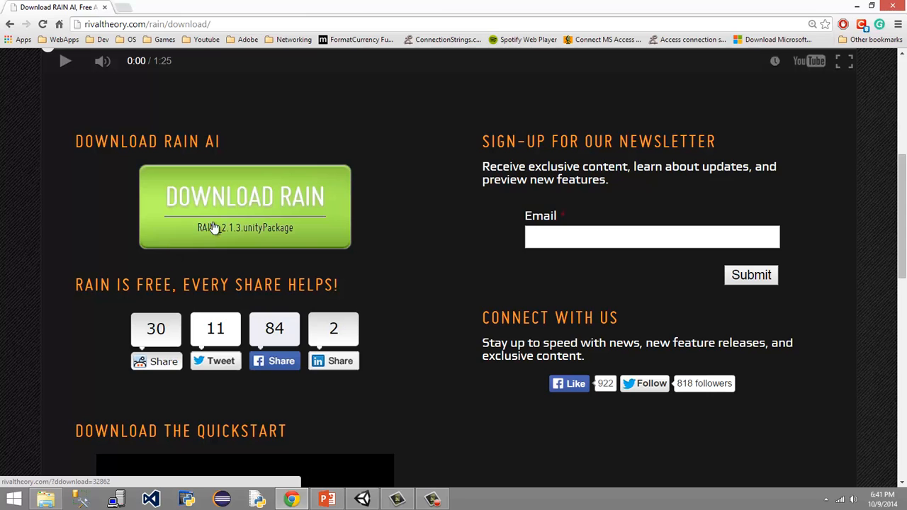
pyautogui.click(298, 236)
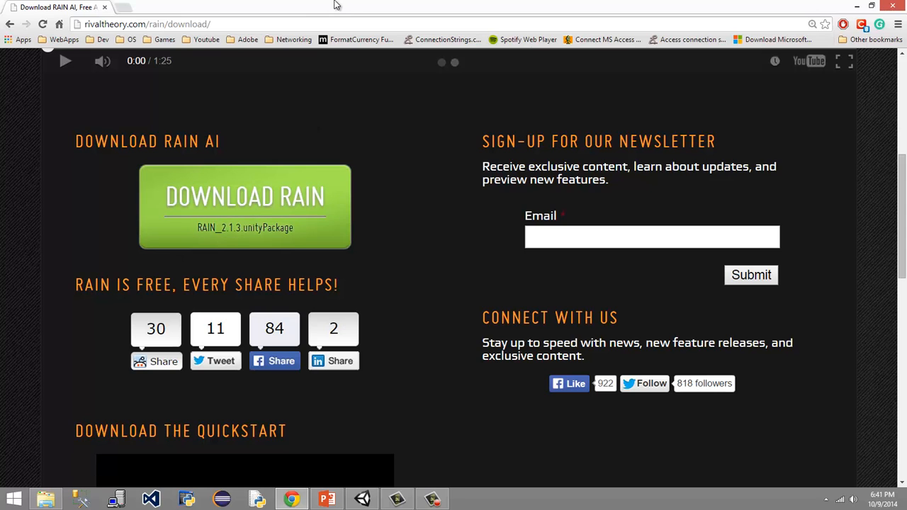
pyautogui.moveTo(339, 10); pyautogui.dragTo(906, 234)
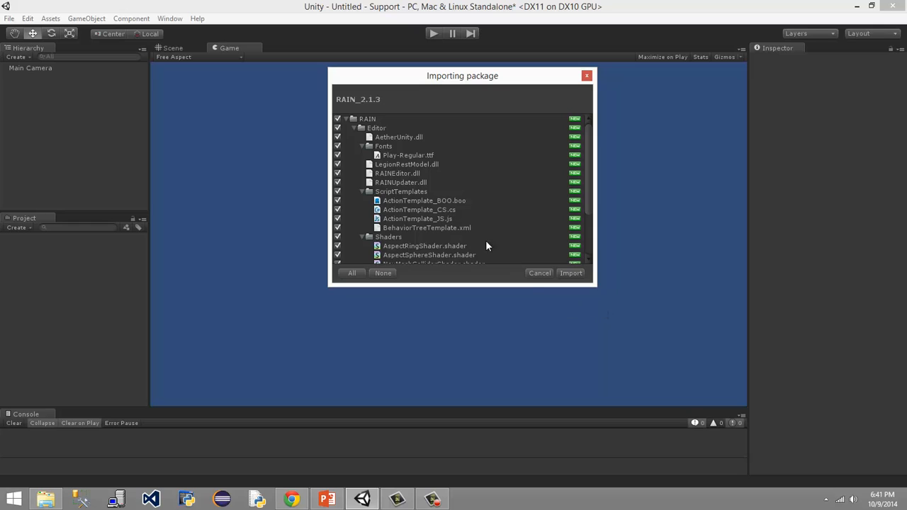
# - Review and import the complete RAIN_2.1.3 package, allowing RAIN to check for updates automatically
pyautogui.scroll(-3, 442, 166)
pyautogui.scroll(3, 442, 166)
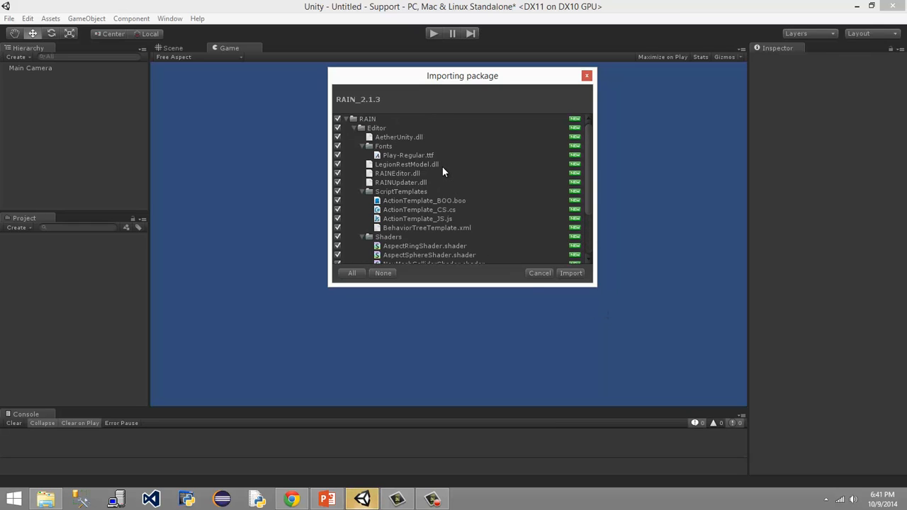
pyautogui.scroll(-3, 442, 170)
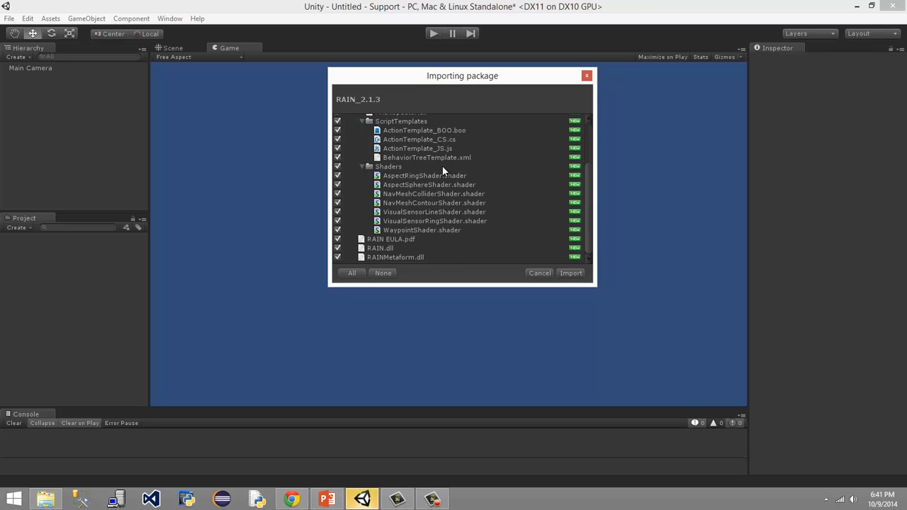
pyautogui.scroll(3, 442, 170)
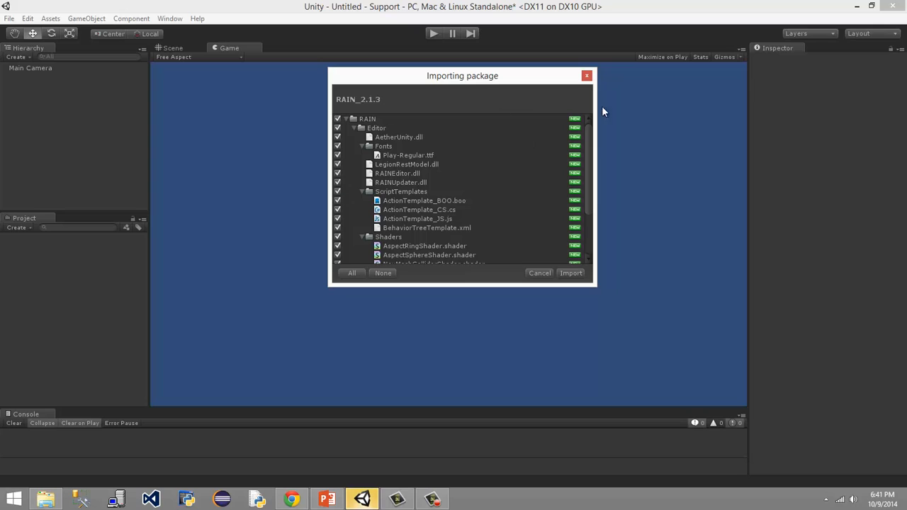
pyautogui.click(579, 273)
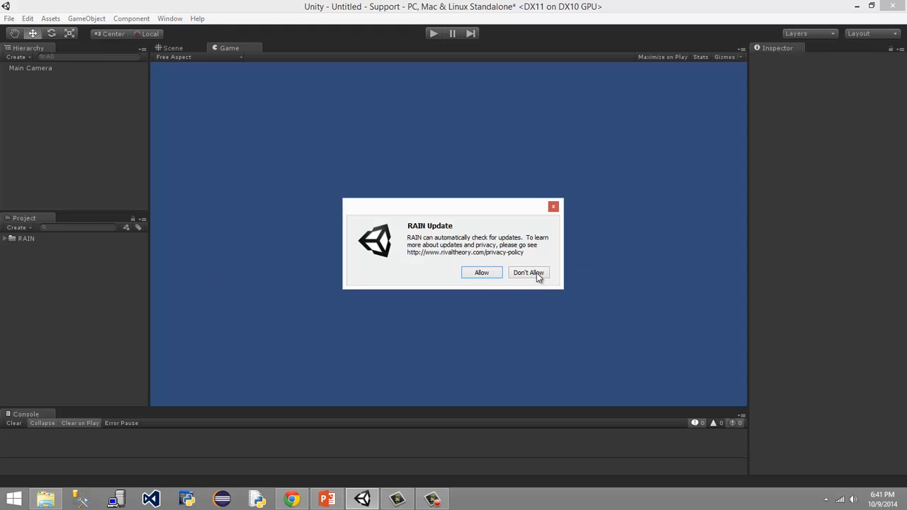
pyautogui.click(496, 273)
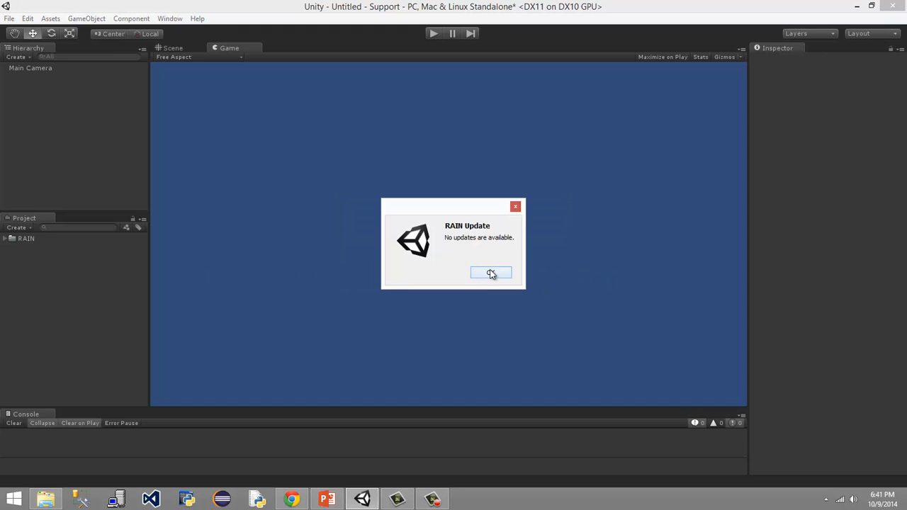
pyautogui.click(491, 274)
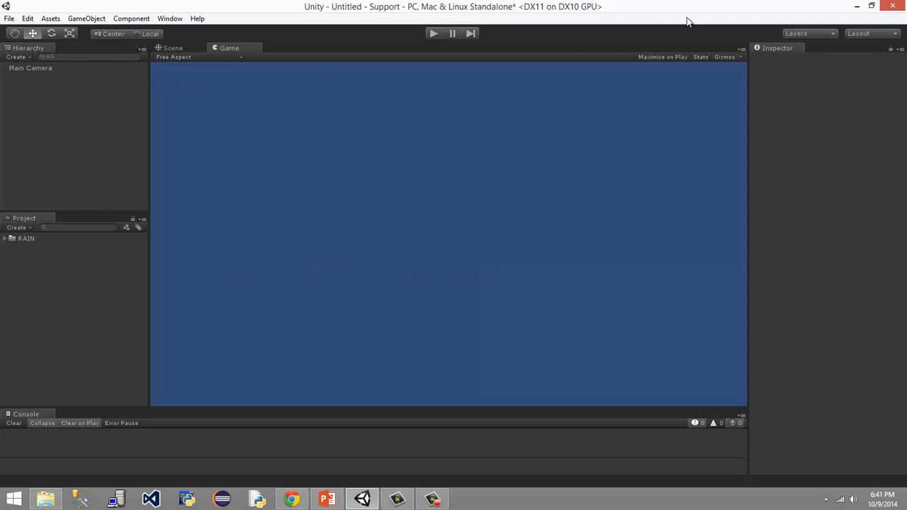
pyautogui.click(872, 32)
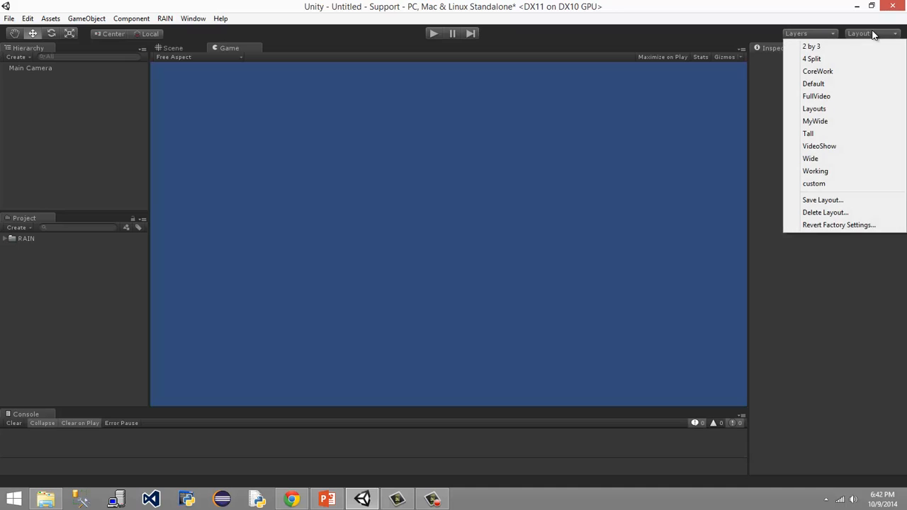
pyautogui.click(659, 7)
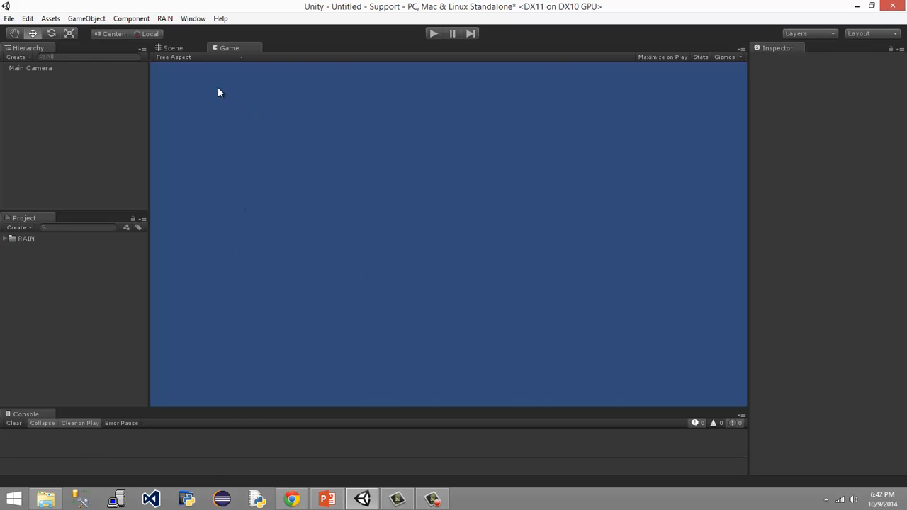
# - Switch from the Game view to the Scene view and look around the empty scene near the camera
pyautogui.click(171, 47)
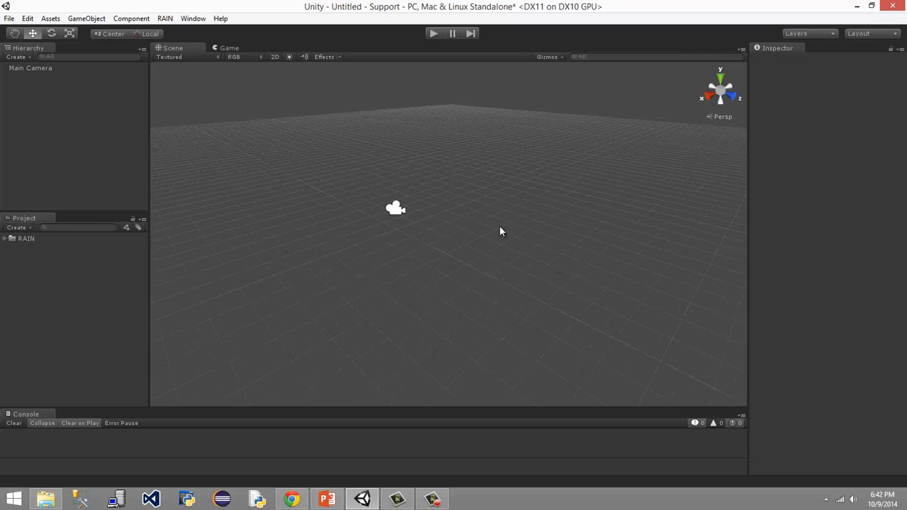
pyautogui.scroll(3, 460, 213)
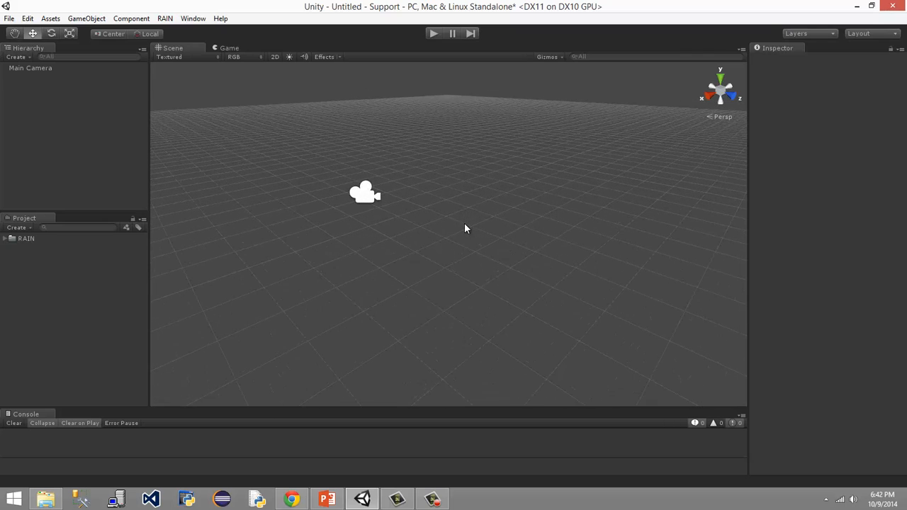
pyautogui.scroll(-2, 465, 223)
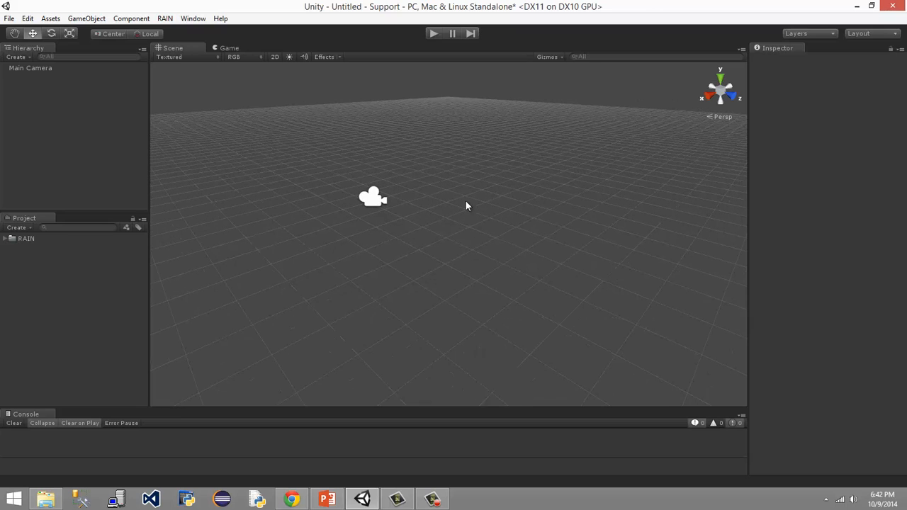
pyautogui.moveTo(474, 216); pyautogui.dragTo(612, 197, button='middle')
pyautogui.scroll(4, 596, 211)
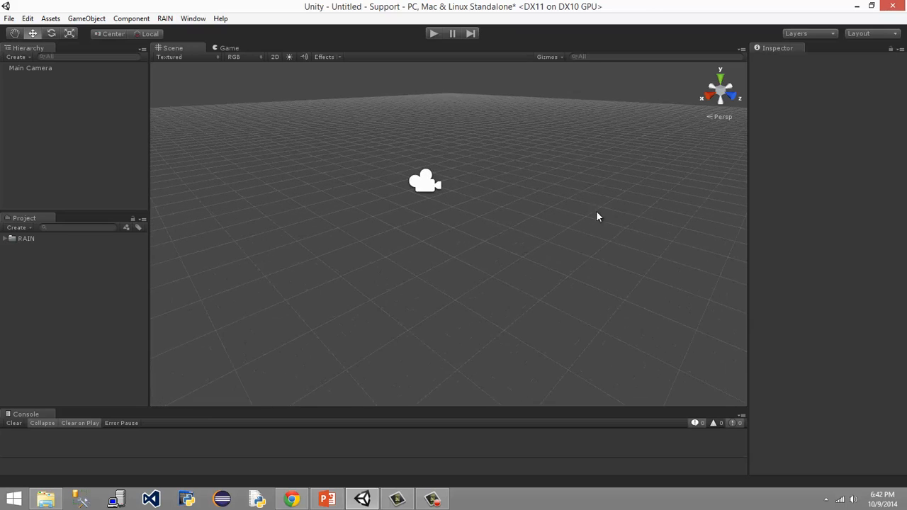
pyautogui.scroll(2, 557, 214)
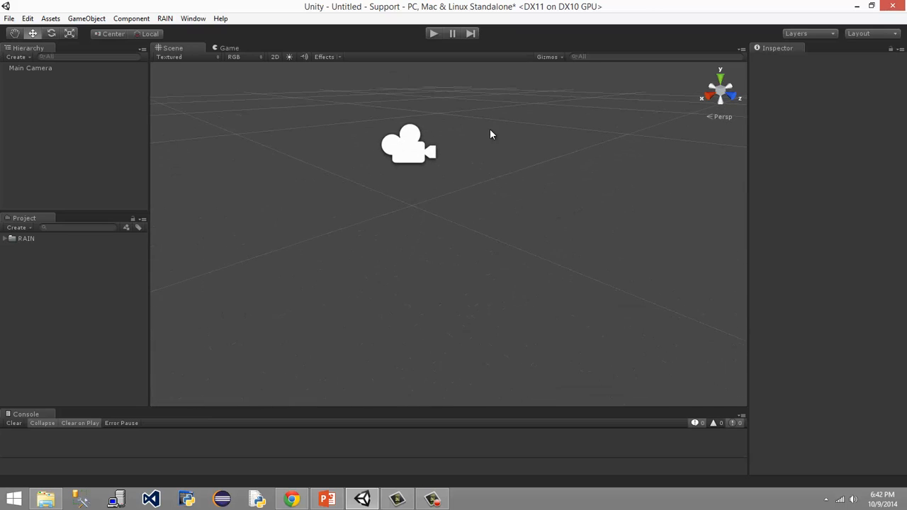
pyautogui.scroll(-5, 480, 134)
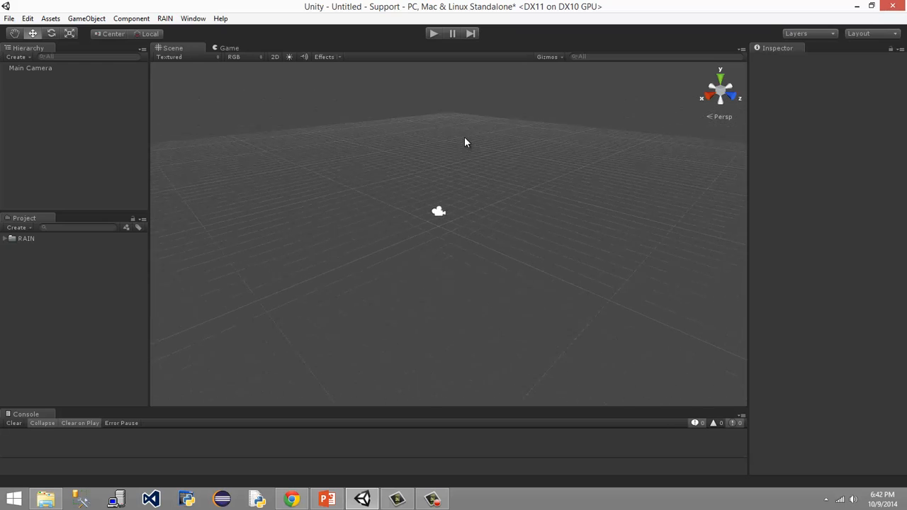
pyautogui.scroll(2, 464, 142)
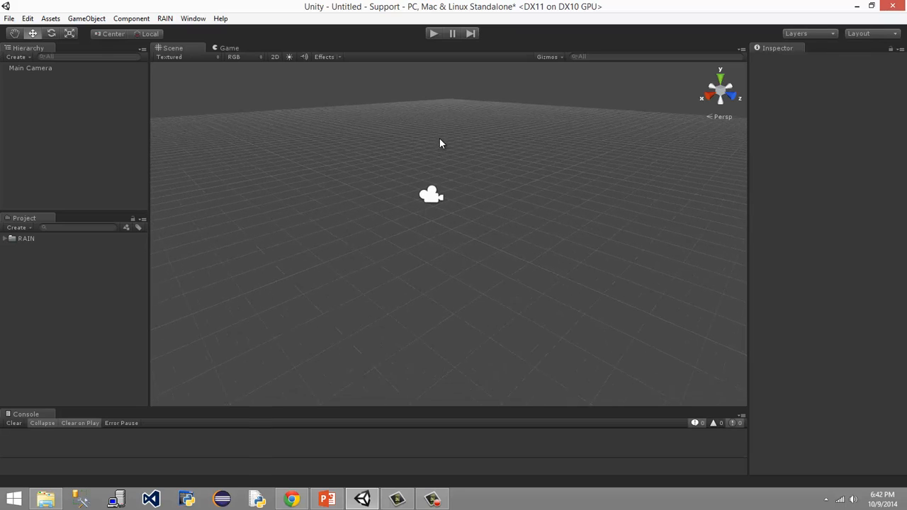
pyautogui.scroll(1, 439, 140)
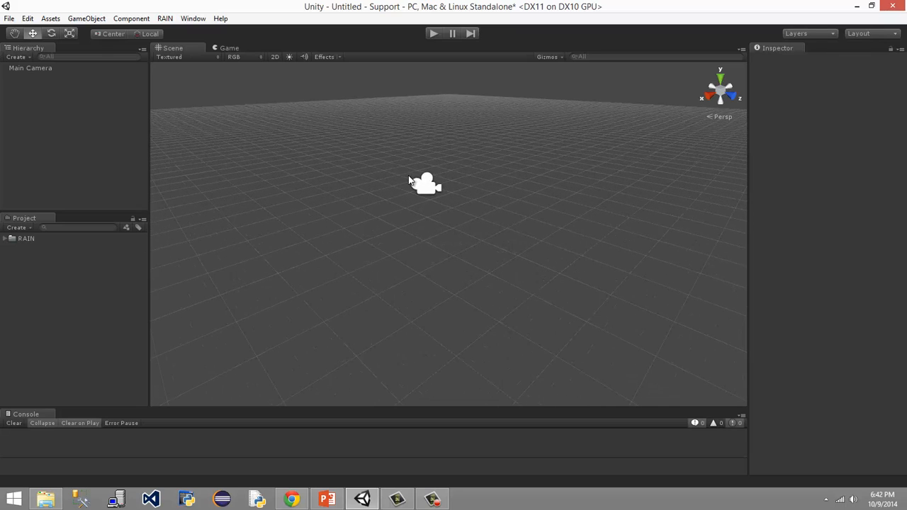
# - Try the Project browser's two-column layout, return it to one column, and narrow the Hierarchy and Project area
pyautogui.click(142, 219)
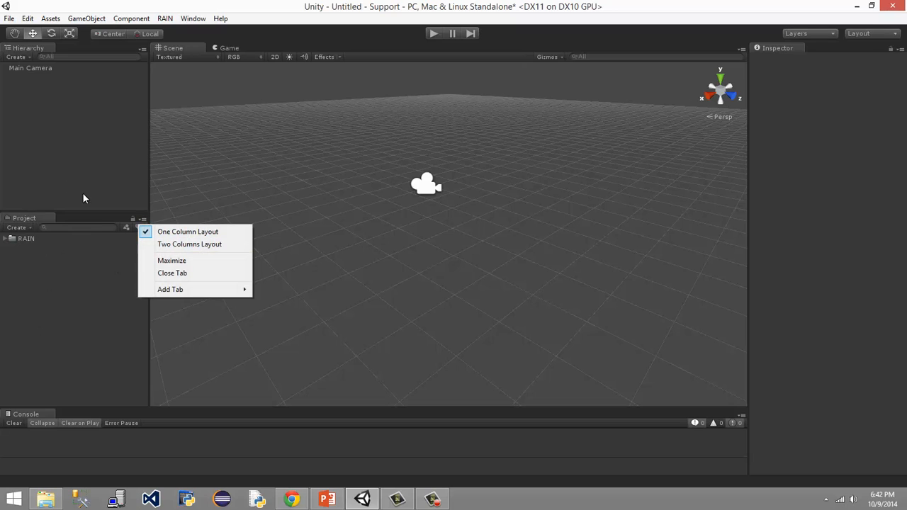
pyautogui.click(185, 245)
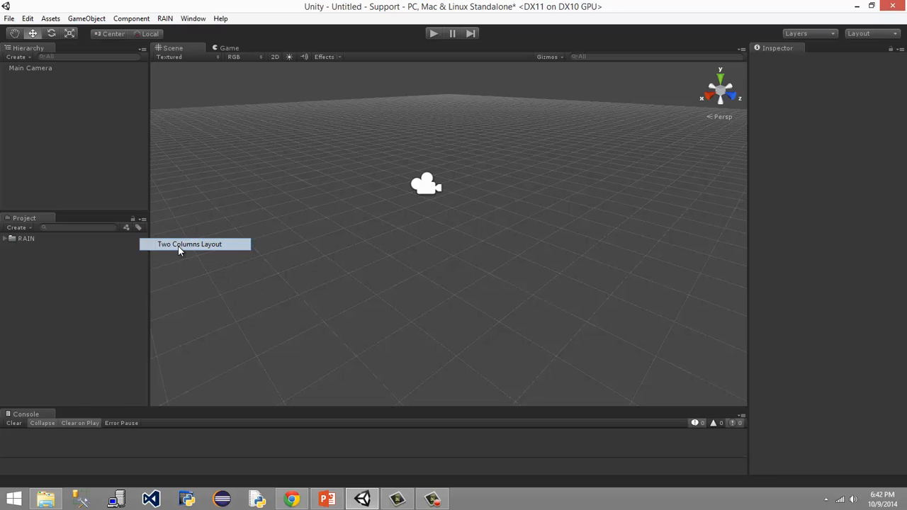
pyautogui.click(142, 219)
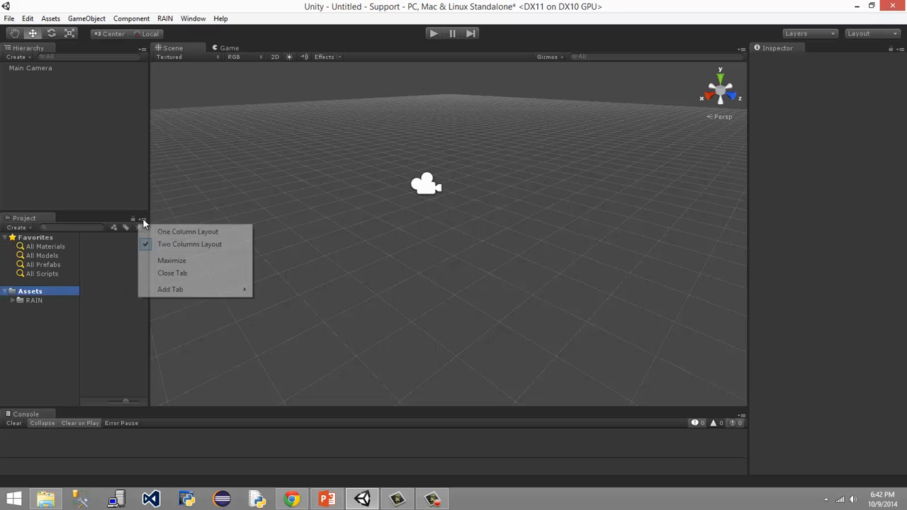
pyautogui.click(151, 234)
pyautogui.moveTo(146, 244); pyautogui.dragTo(110, 248)
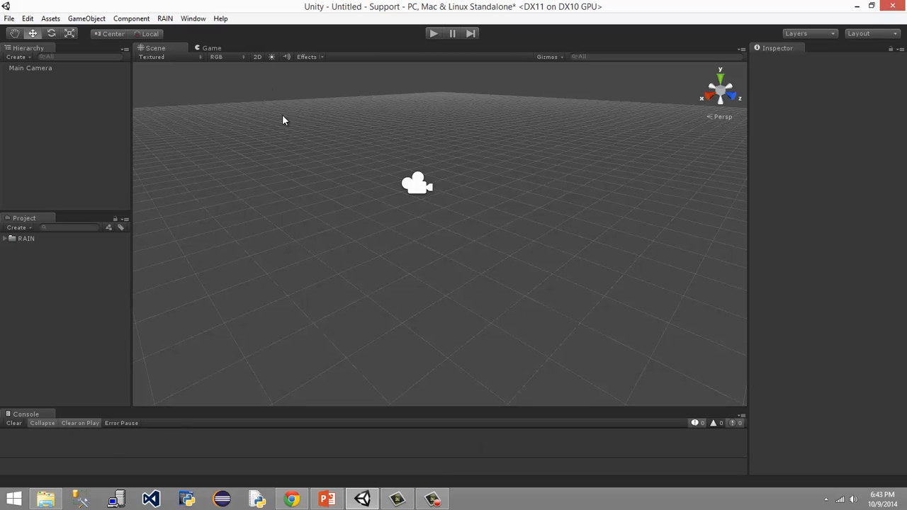
# - Examine the contents of the imported RAIN folder and its Editor subfolder, and collapse both folders again
pyautogui.click(12, 239)
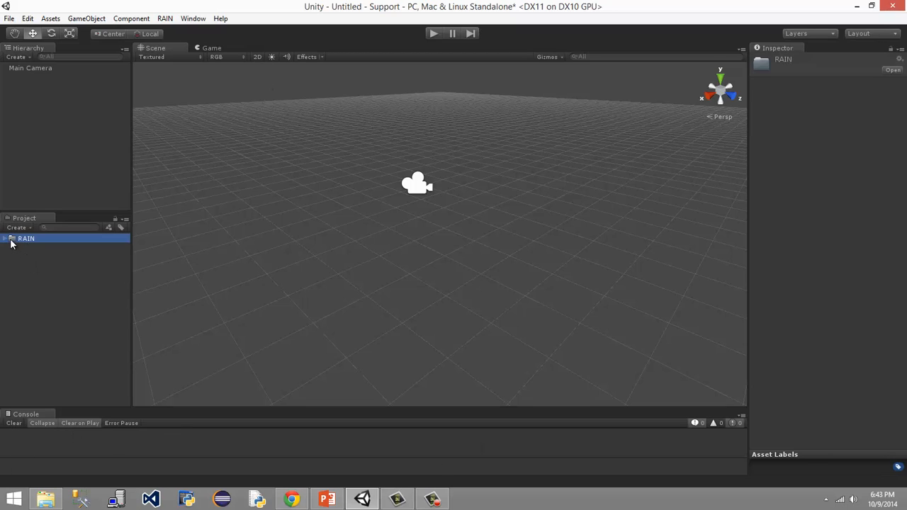
pyautogui.click(6, 239)
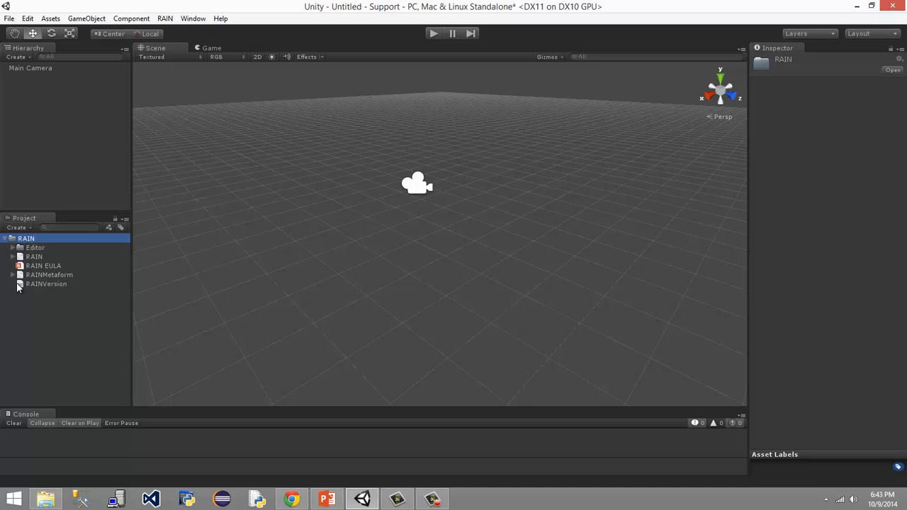
pyautogui.click(12, 248)
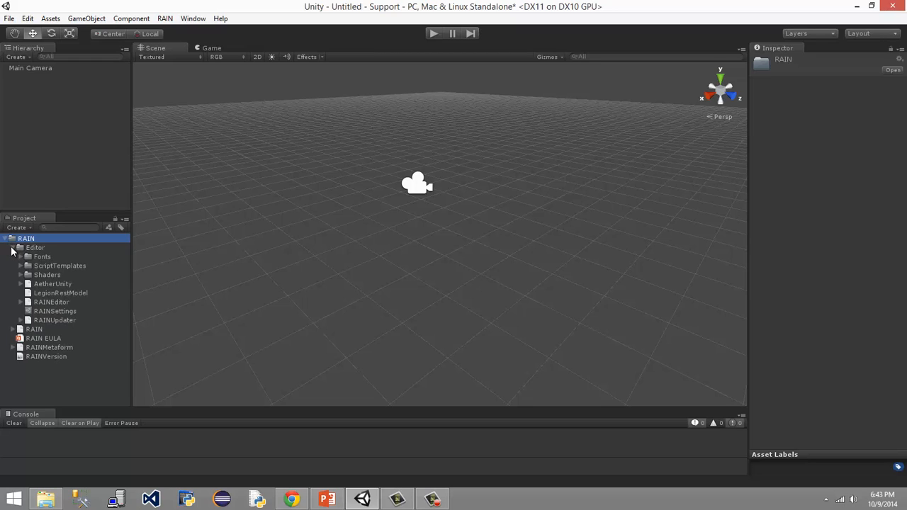
pyautogui.click(12, 248)
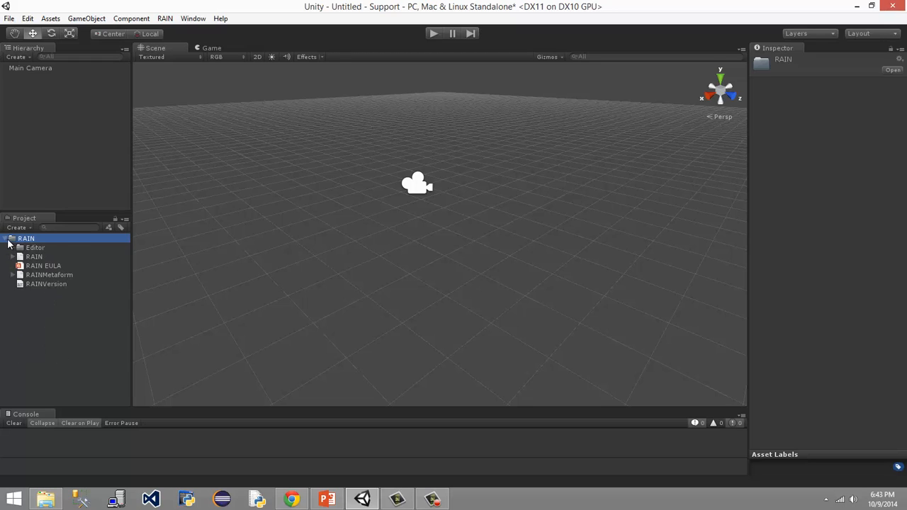
pyautogui.click(6, 239)
pyautogui.click(49, 308)
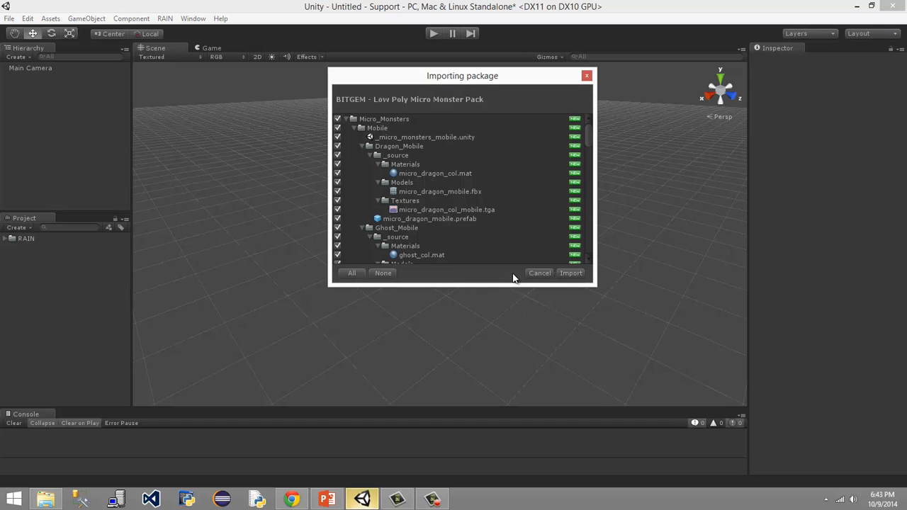
# - Import the complete BITGEM - Low Poly Micro Monster Pack and look through the Mobile folder inside Micro_Monsters
pyautogui.click(570, 273)
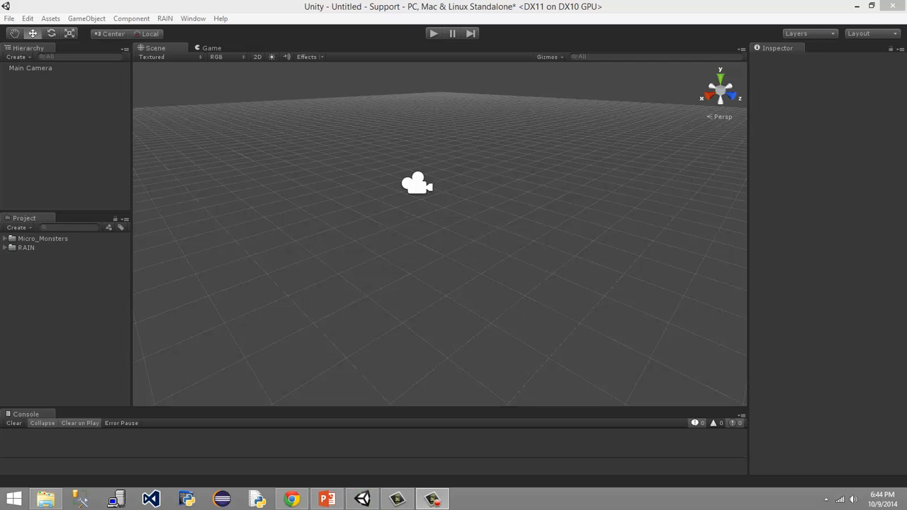
pyautogui.click(13, 239)
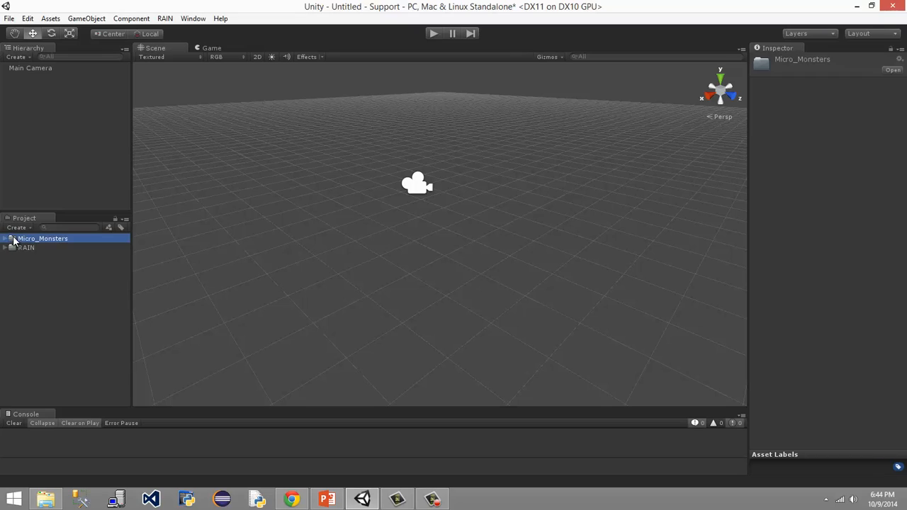
pyautogui.click(6, 239)
pyautogui.click(33, 248)
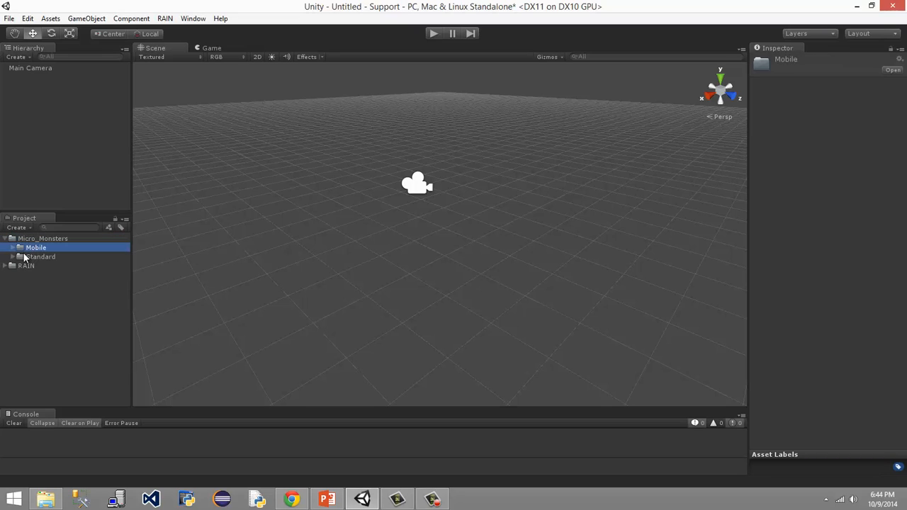
pyautogui.click(13, 248)
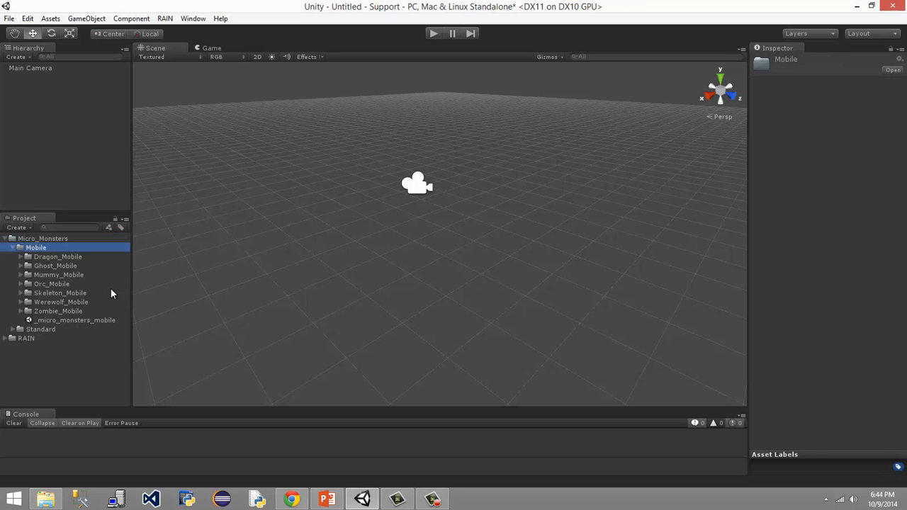
pyautogui.click(6, 239)
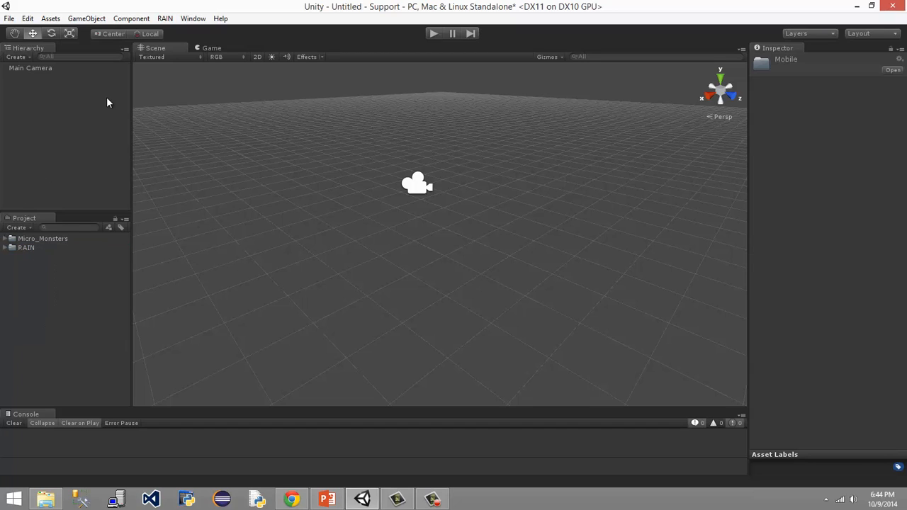
# - Create a plane in the scene and frame it in the Scene view
pyautogui.click(77, 19)
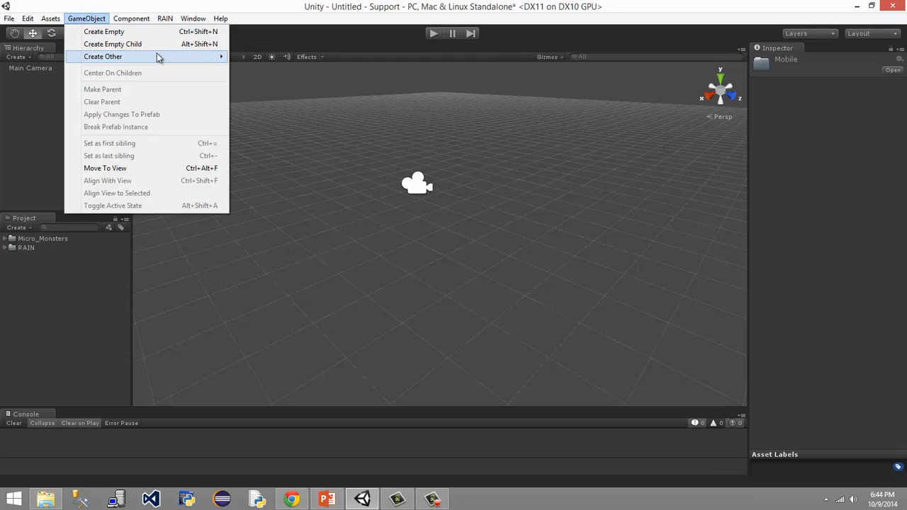
pyautogui.moveTo(159, 57)
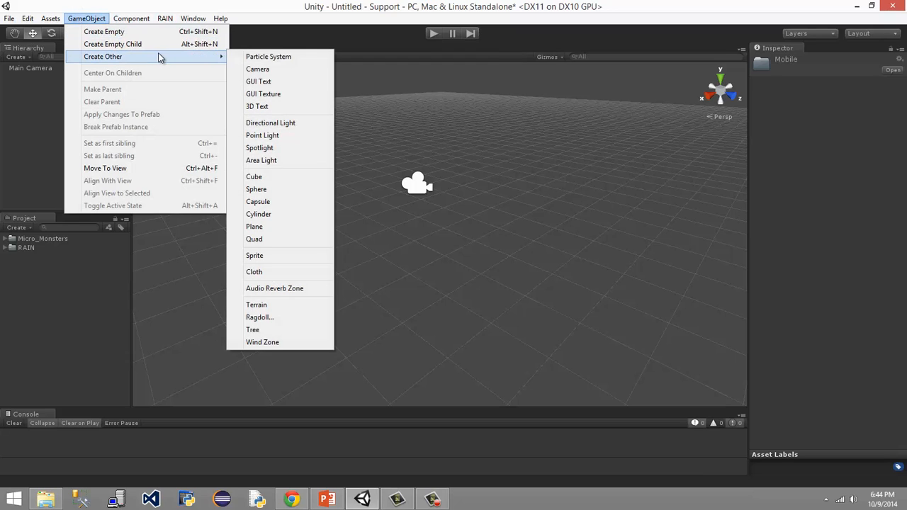
pyautogui.click(300, 230)
pyautogui.press('f')
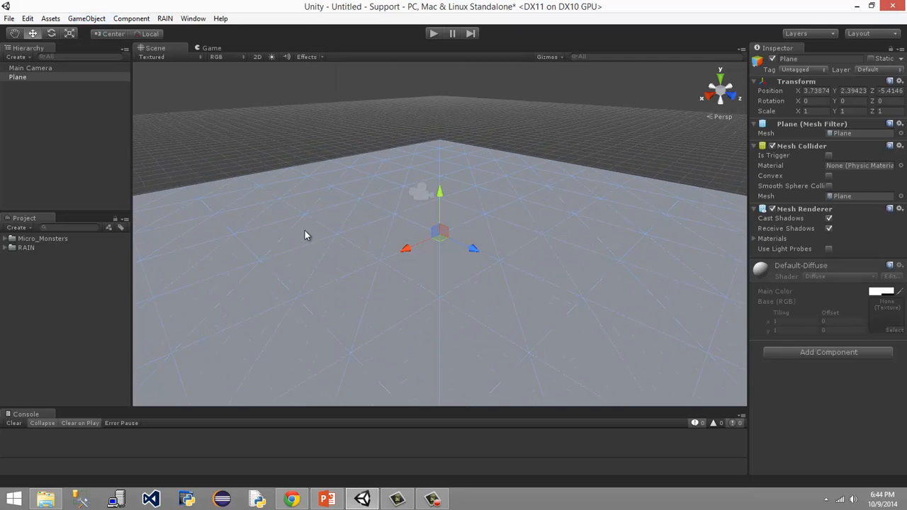
pyautogui.keyDown('alt'); pyautogui.moveTo(307, 227); pyautogui.dragTo(326, 186); pyautogui.keyUp('alt')
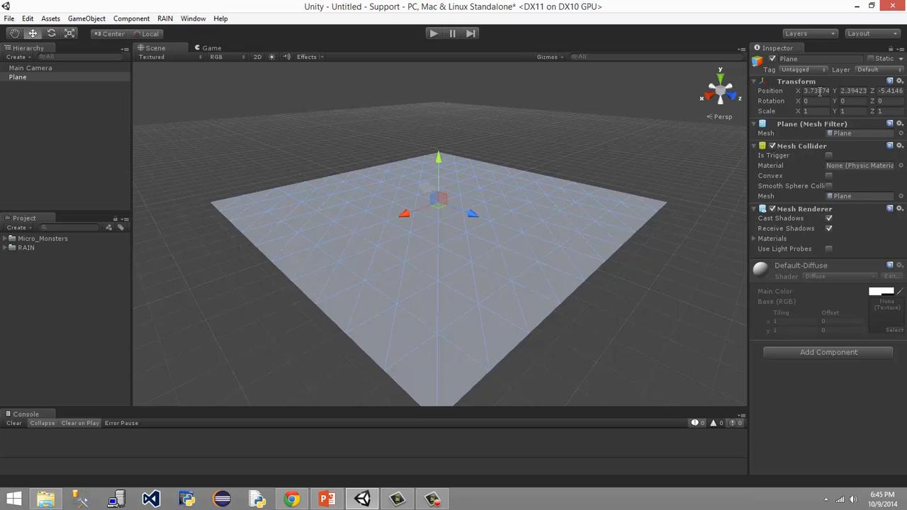
# - Set the plane's position to X 0, Y 2, Z 0
pyautogui.click(818, 92)
pyautogui.write('0')
pyautogui.press('Tab')
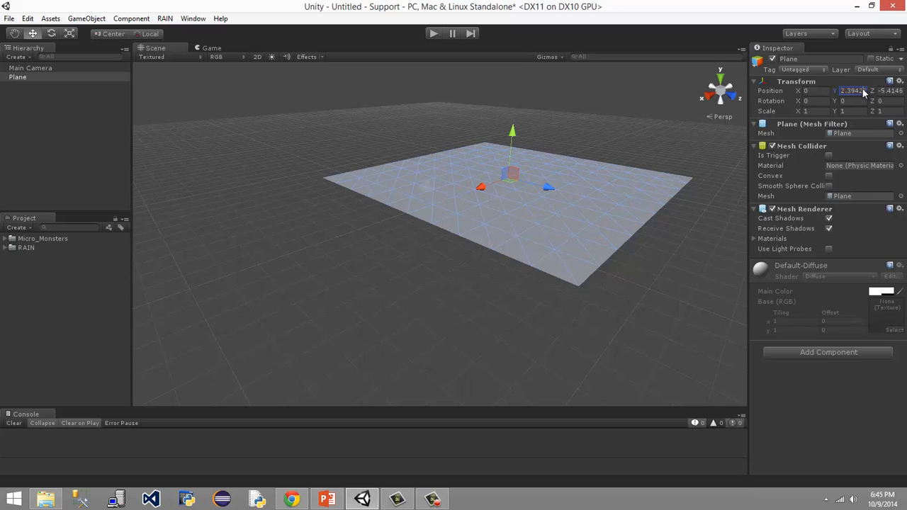
pyautogui.write('2')
pyautogui.press('Tab')
pyautogui.write('-5.0')
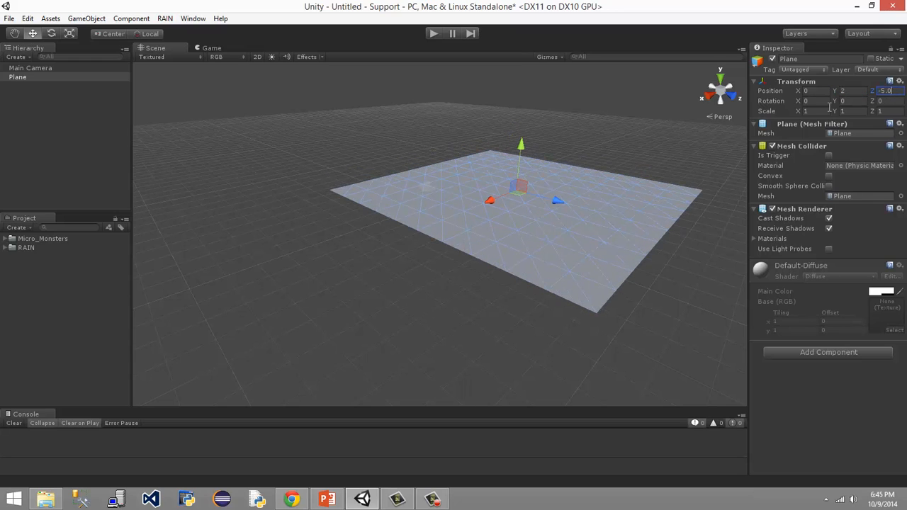
pyautogui.moveTo(895, 91); pyautogui.dragTo(876, 91)
pyautogui.write('0')
pyautogui.scroll(4, 519, 208)
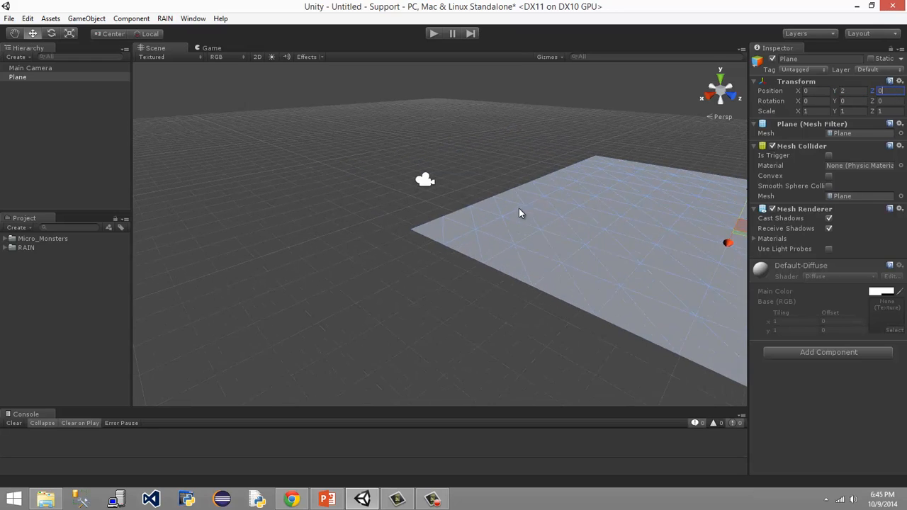
pyautogui.scroll(-2, 521, 202)
pyautogui.moveTo(537, 158); pyautogui.dragTo(330, 150, button='middle')
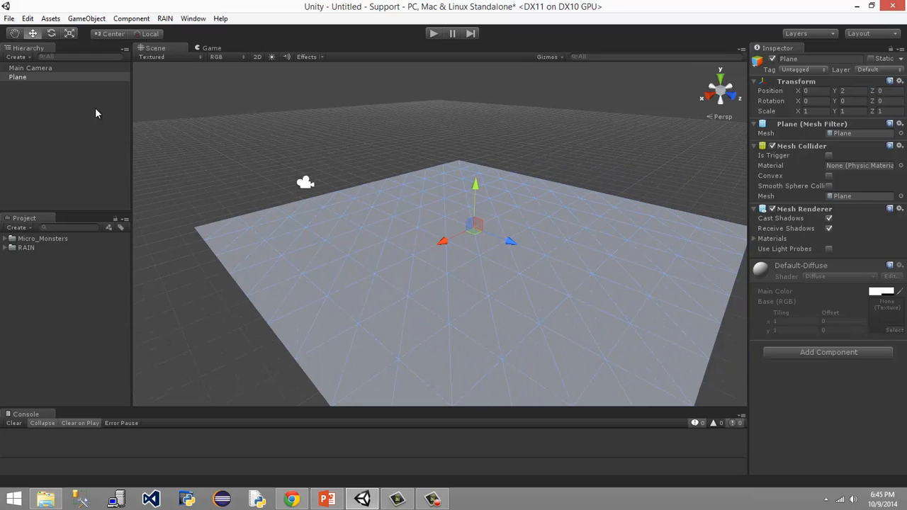
# - Set the Main Camera's Y and Z position to 0 so that it sits at the world origin
pyautogui.click(25, 68)
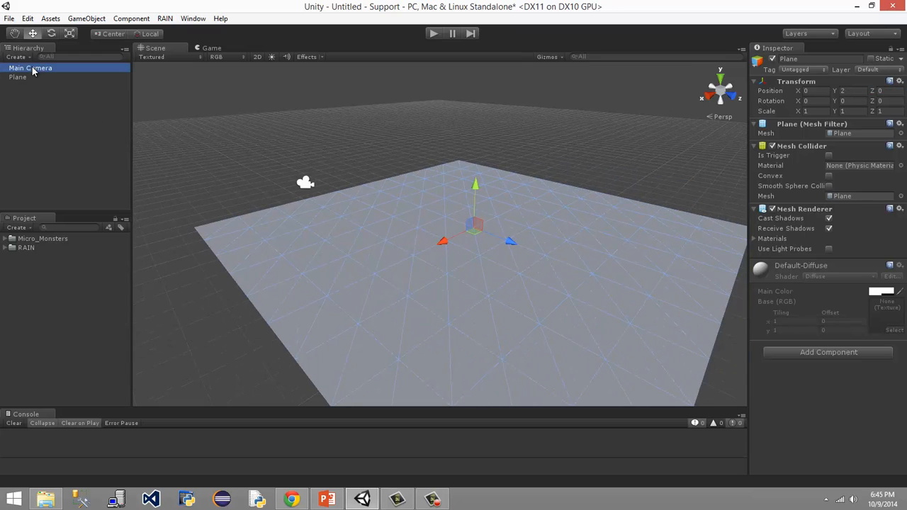
pyautogui.click(895, 90)
pyautogui.write('0')
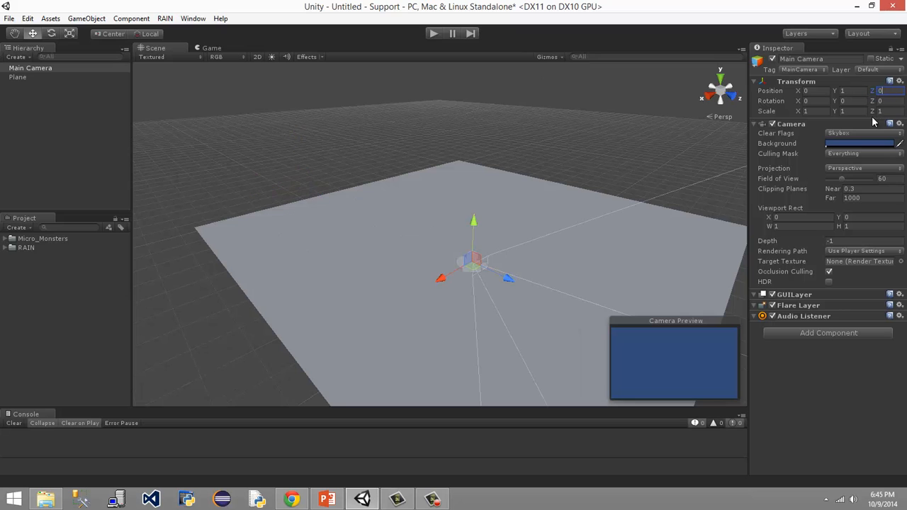
pyautogui.keyDown('alt'); pyautogui.moveTo(611, 174); pyautogui.dragTo(503, 174); pyautogui.keyUp('alt')
pyautogui.press('w')
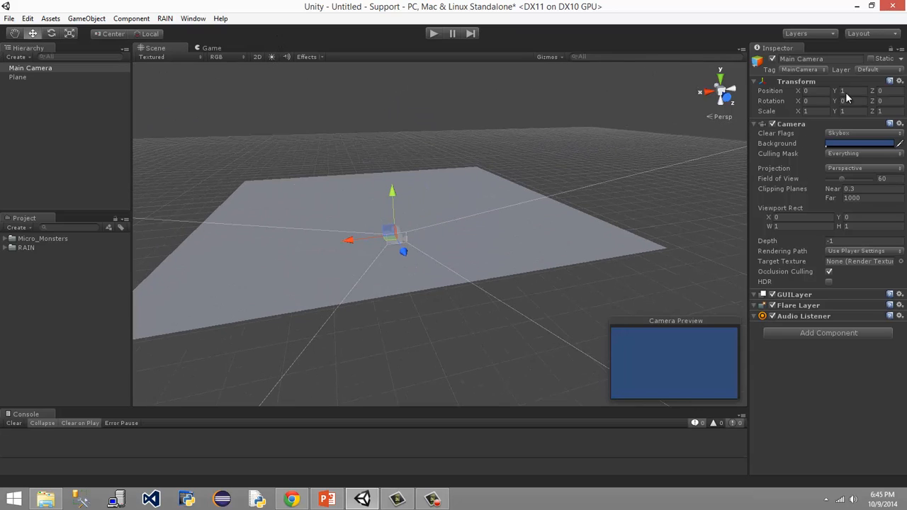
pyautogui.write('0')
pyautogui.keyDown('alt'); pyautogui.moveTo(521, 204); pyautogui.dragTo(184, 150); pyautogui.keyUp('alt')
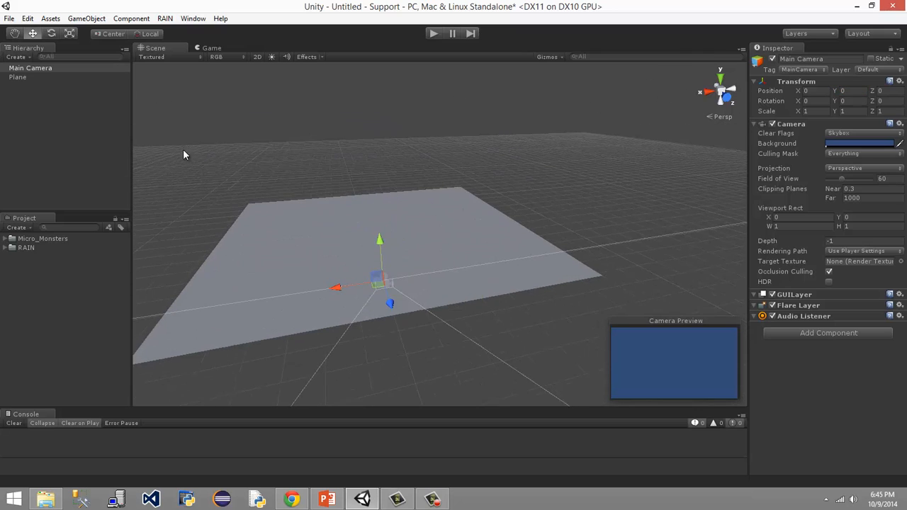
# - Set the plane's Y position to 0
pyautogui.click(17, 78)
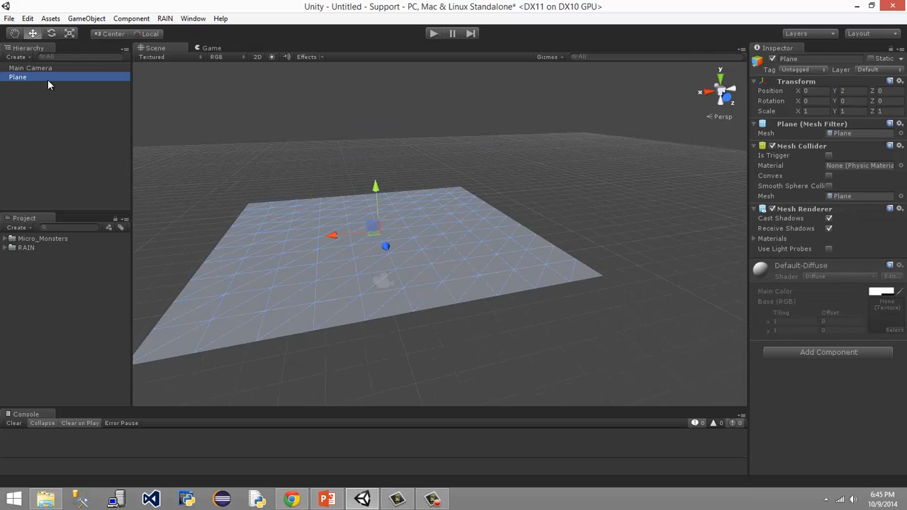
pyautogui.click(847, 91)
pyautogui.write('0')
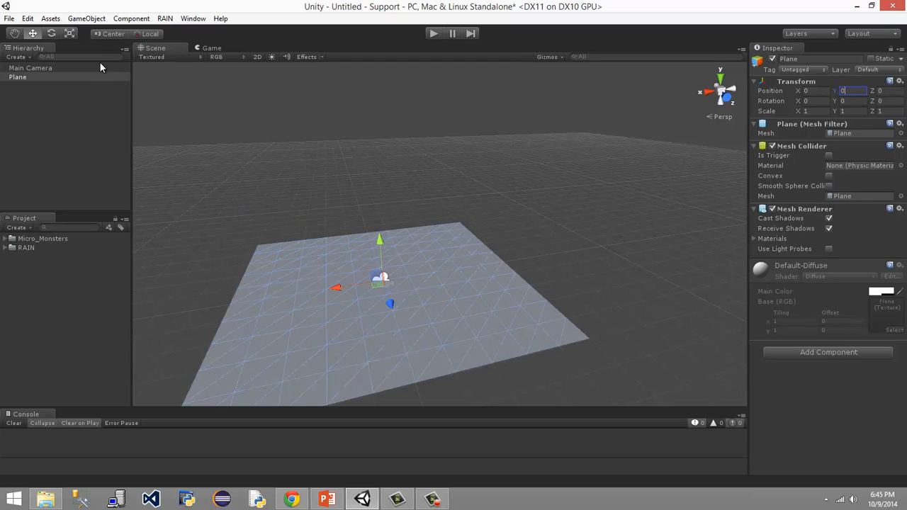
# - Select the Main Camera, check what it shows in the Game view, and return to the Scene view
pyautogui.click(100, 66)
pyautogui.keyDown('alt'); pyautogui.moveTo(355, 158); pyautogui.dragTo(351, 111); pyautogui.keyUp('alt')
pyautogui.scroll(3, 380, 101)
pyautogui.moveTo(380, 102); pyautogui.dragTo(338, 104, button='middle')
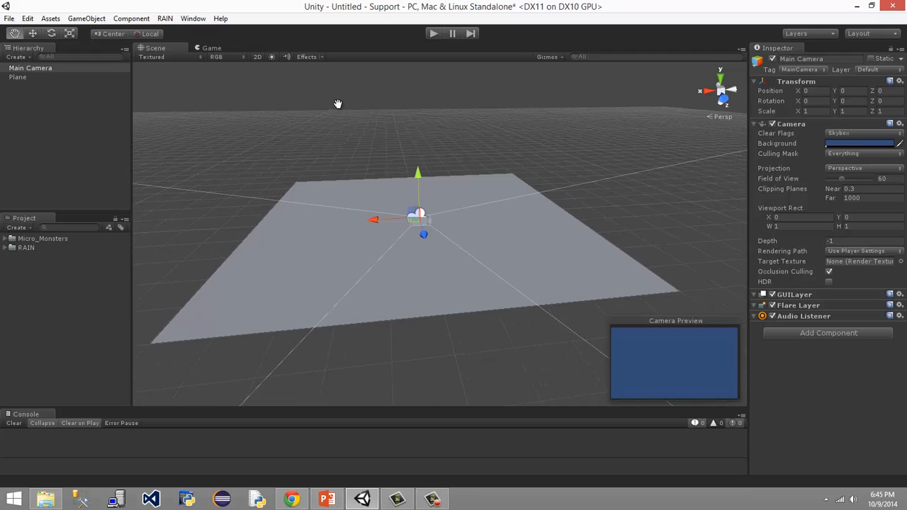
pyautogui.click(212, 48)
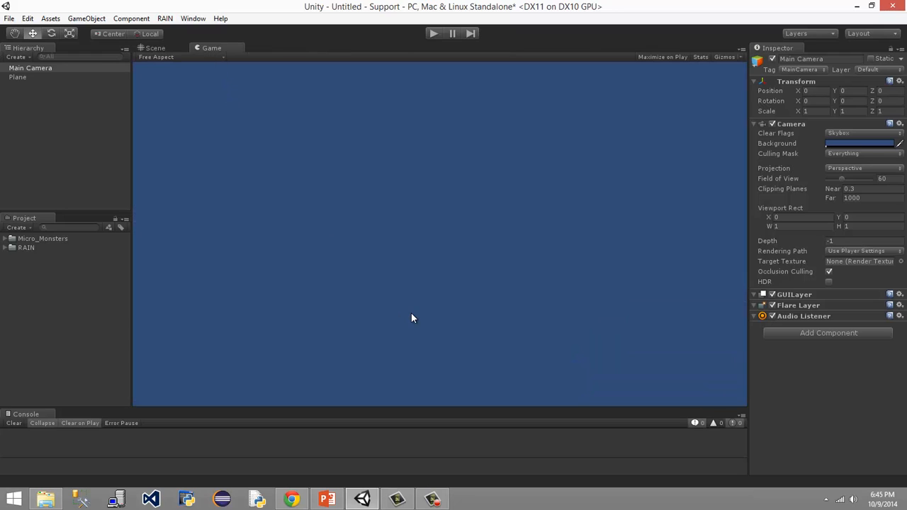
pyautogui.click(156, 48)
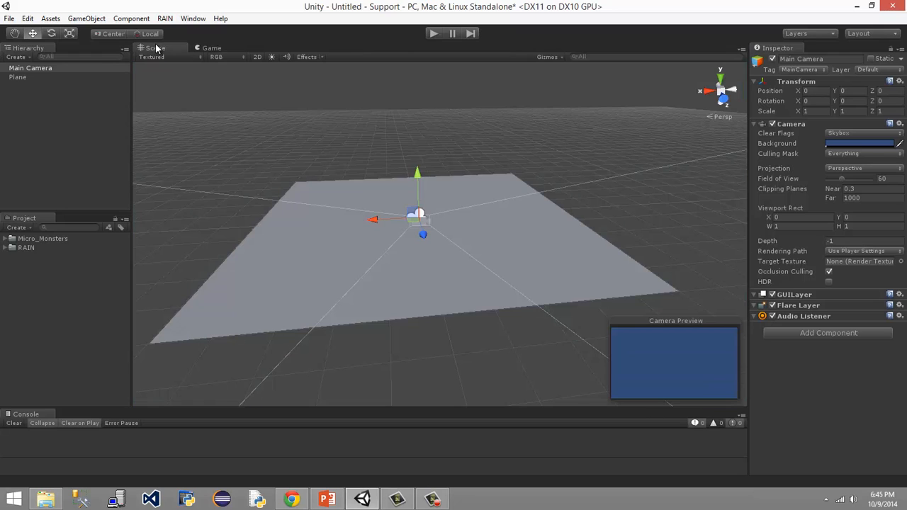
# - Create a directional light and make it a child of the Main Camera
pyautogui.click(96, 18)
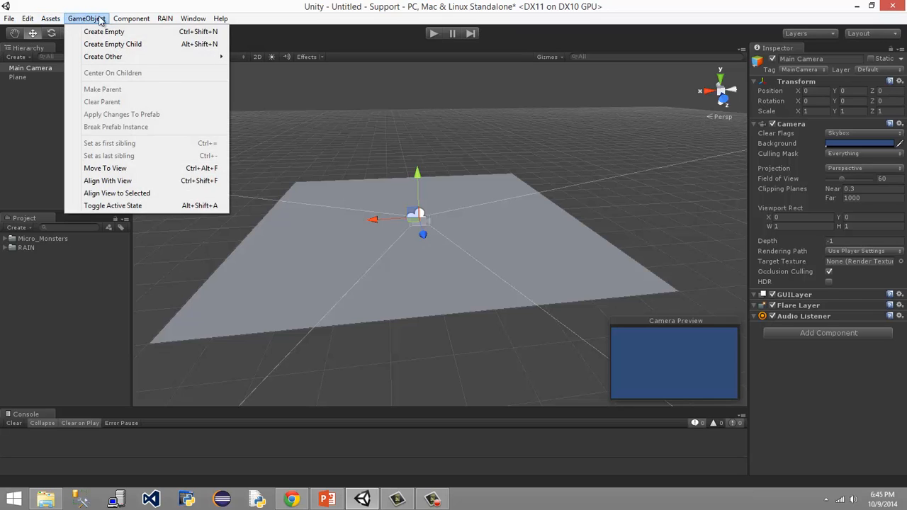
pyautogui.moveTo(138, 19)
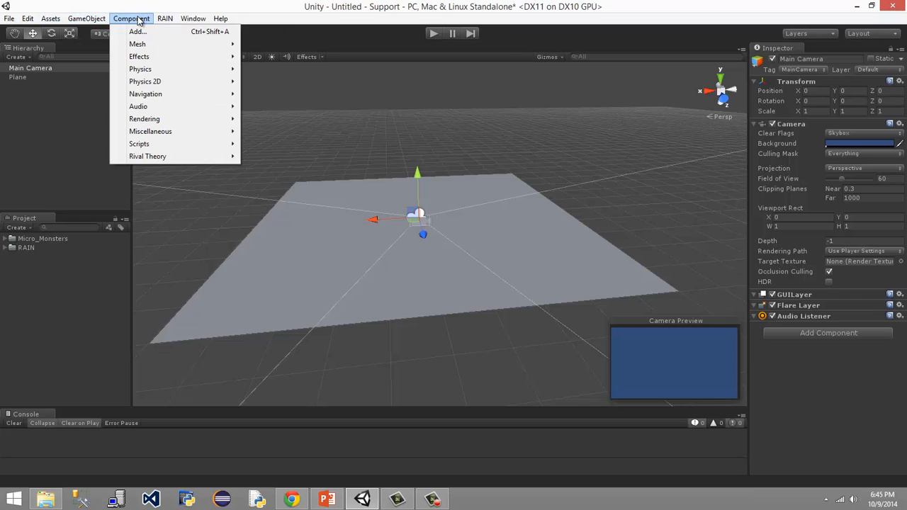
pyautogui.moveTo(82, 18)
pyautogui.moveTo(196, 56)
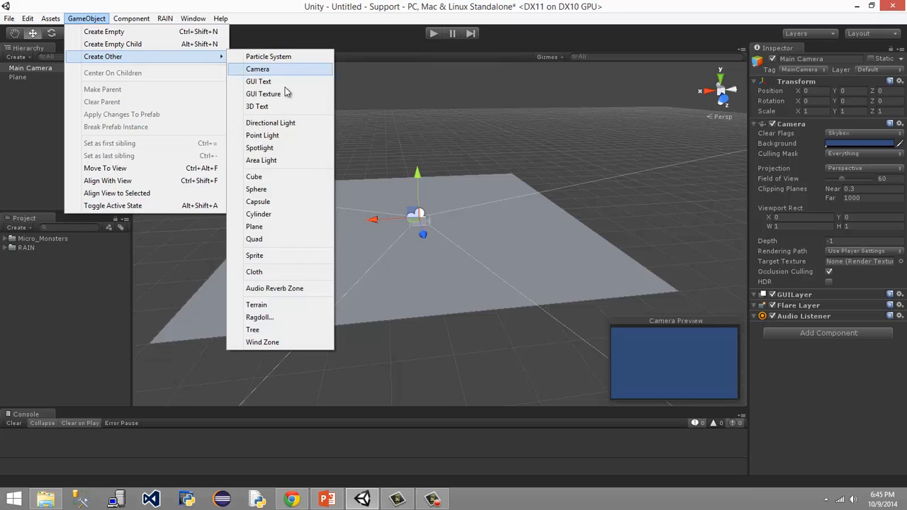
pyautogui.click(303, 123)
pyautogui.moveTo(18, 87); pyautogui.dragTo(31, 71)
# - Set the directional light's local position to X 0, Y 0, Z 1
pyautogui.click(818, 91)
pyautogui.write('0')
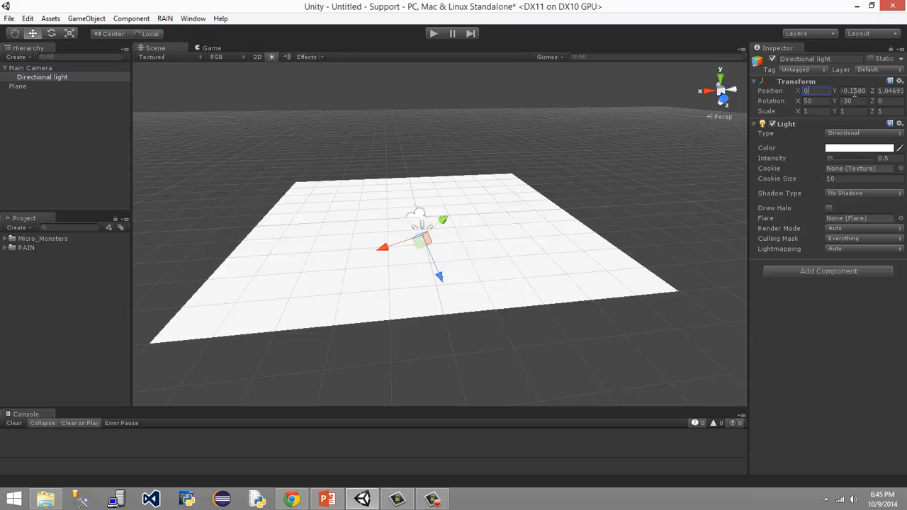
pyautogui.click(852, 90)
pyautogui.write('0')
pyautogui.click(890, 91)
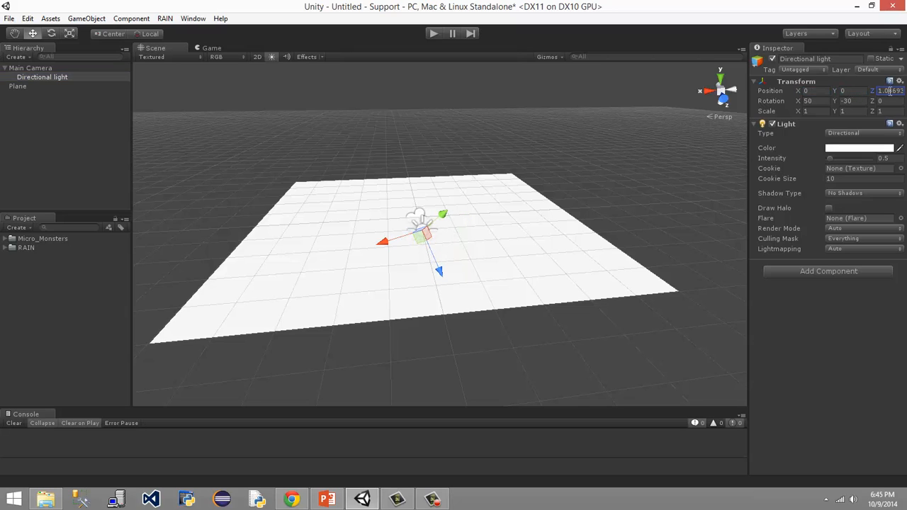
pyautogui.write('1.0')
# - Set the directional light's X and Y rotation to 0
pyautogui.click(860, 100)
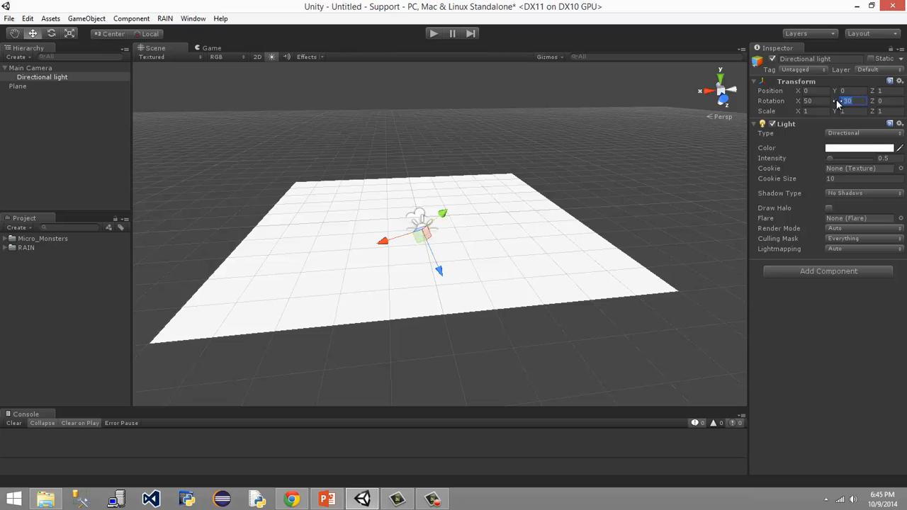
pyautogui.write('0')
pyautogui.click(814, 100)
pyautogui.write('0')
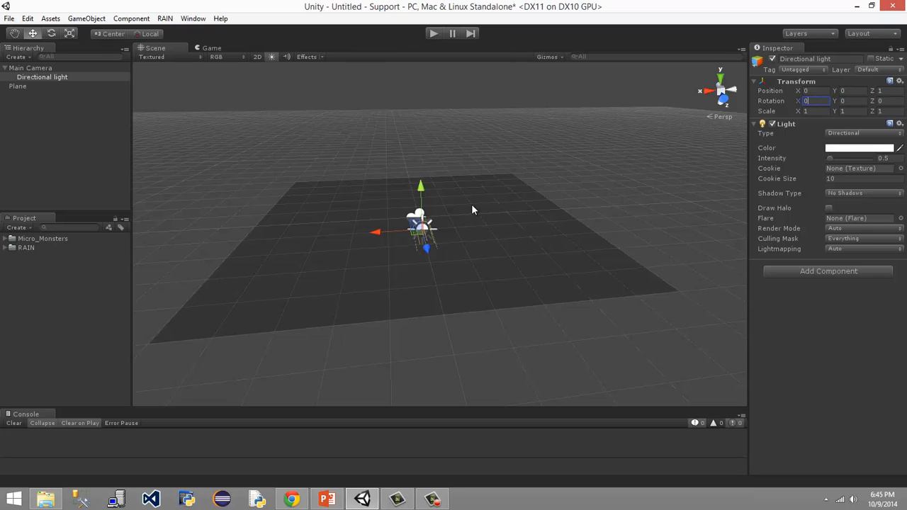
pyautogui.moveTo(474, 219)
pyautogui.mouseDown(button='middle')
pyautogui.moveTo(452, 79)
pyautogui.moveTo(495, 166)
pyautogui.moveTo(479, 214)
pyautogui.mouseUp(button='middle')
pyautogui.moveTo(479, 214); pyautogui.dragTo(51, 106, button='right')
# - Move the Main Camera back past the plane's edge and upward, to about Y 1.58 and Z -7.71
pyautogui.click(42, 69)
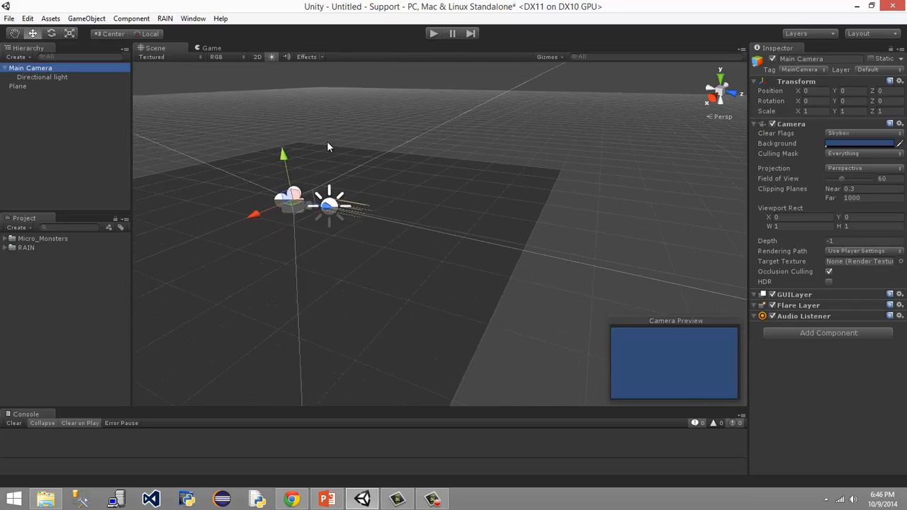
pyautogui.moveTo(326, 140); pyautogui.dragTo(449, 95, button='middle')
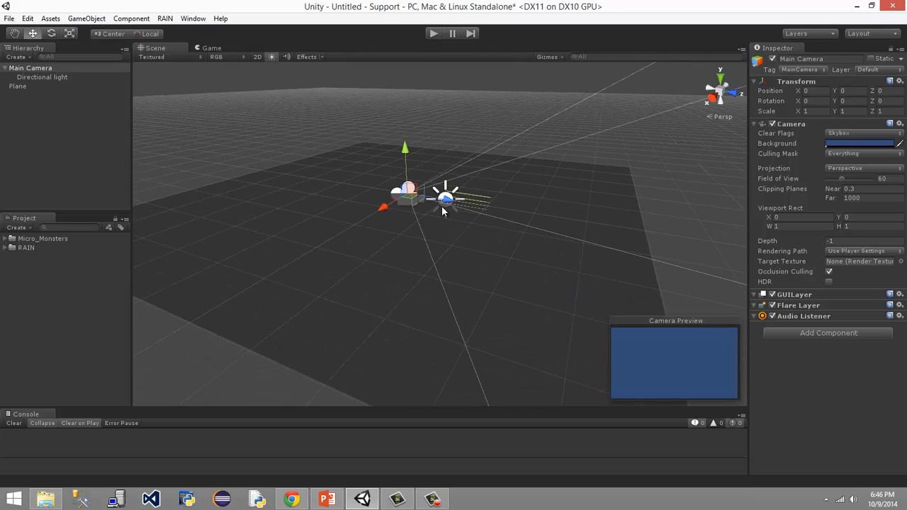
pyautogui.moveTo(442, 211); pyautogui.dragTo(176, 170)
pyautogui.moveTo(186, 113); pyautogui.dragTo(188, 61)
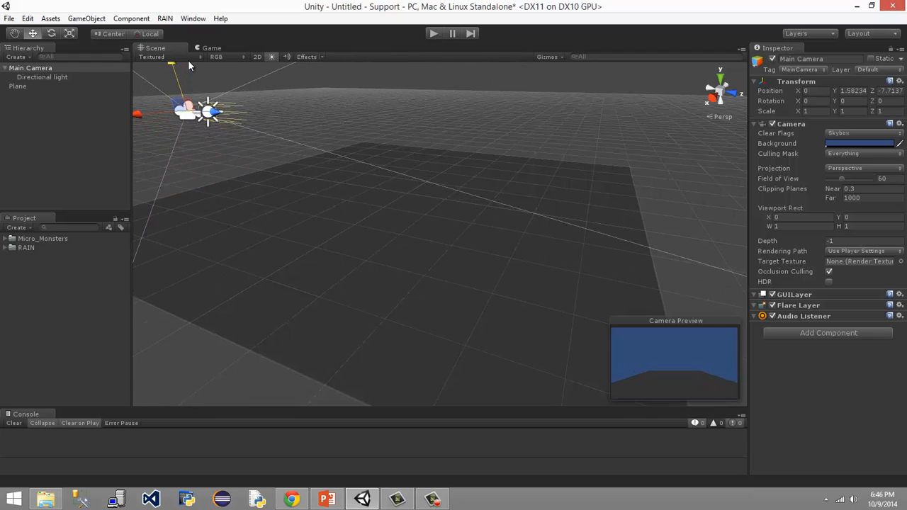
# - Set the Main Camera's position to Y 1.5 and Z -7.5
pyautogui.click(887, 91)
pyautogui.write('-8')
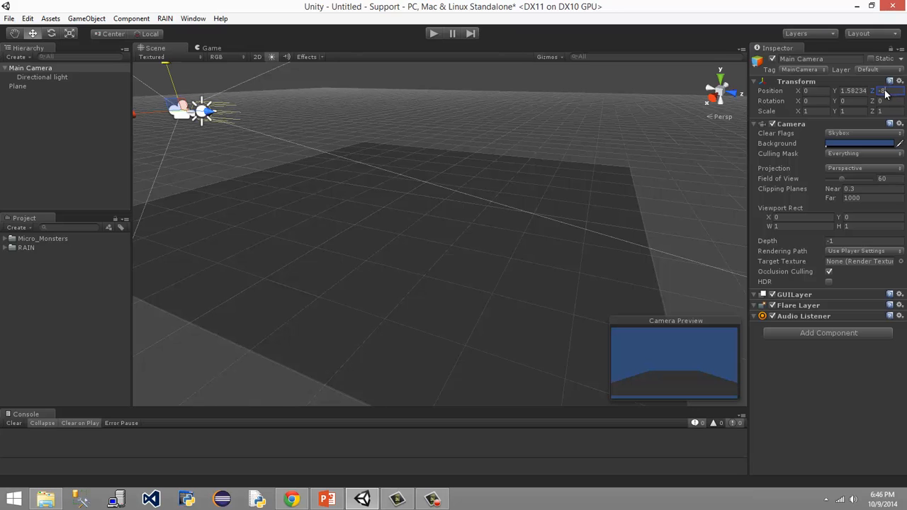
pyautogui.press('BackSpace')
pyautogui.write('7')
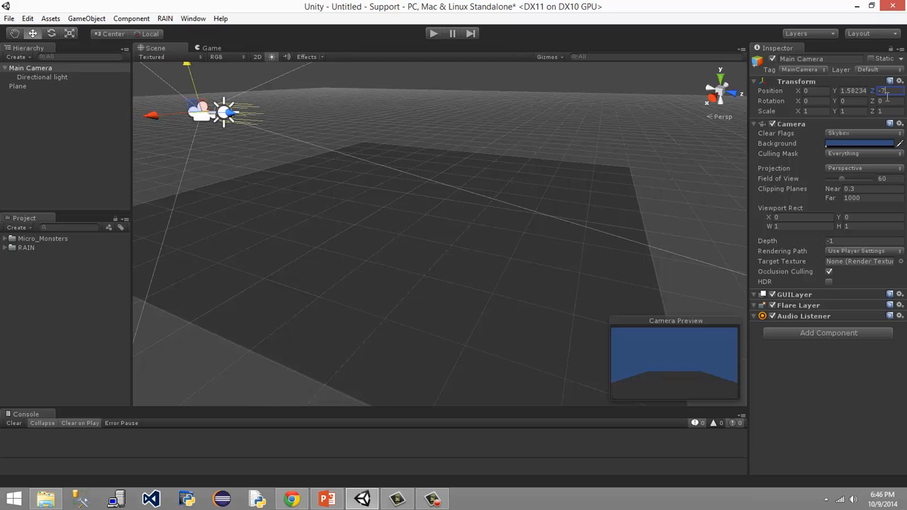
pyautogui.moveTo(872, 90)
pyautogui.mouseDown()
pyautogui.moveTo(834, 86)
pyautogui.moveTo(894, 94)
pyautogui.moveTo(883, 95)
pyautogui.mouseUp()
pyautogui.click(898, 92)
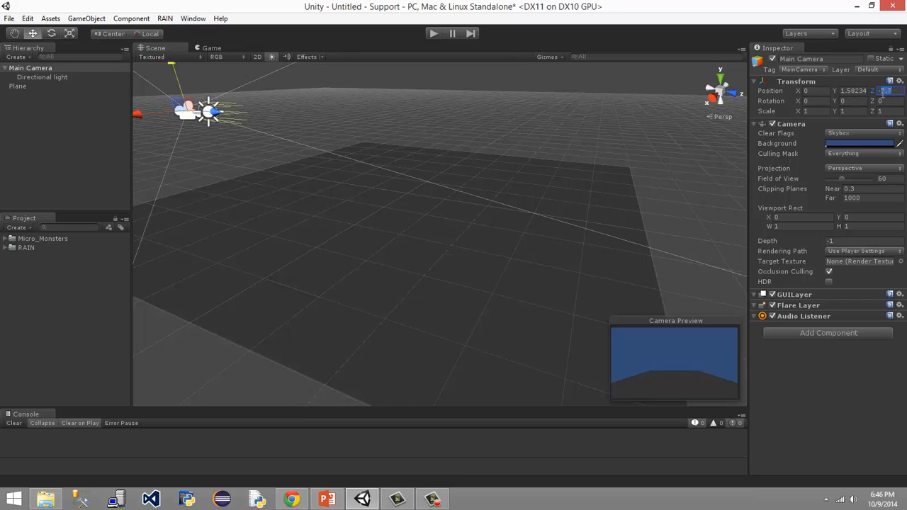
pyautogui.write('7')
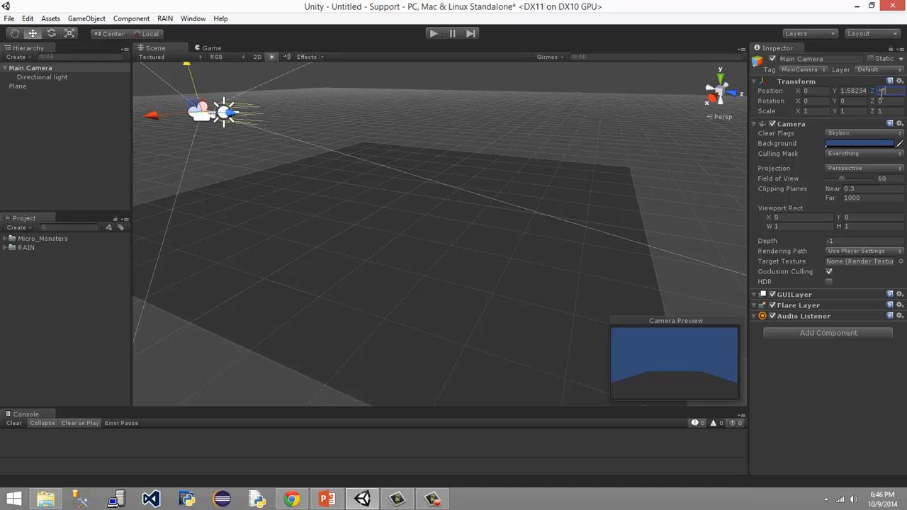
pyautogui.write('.5')
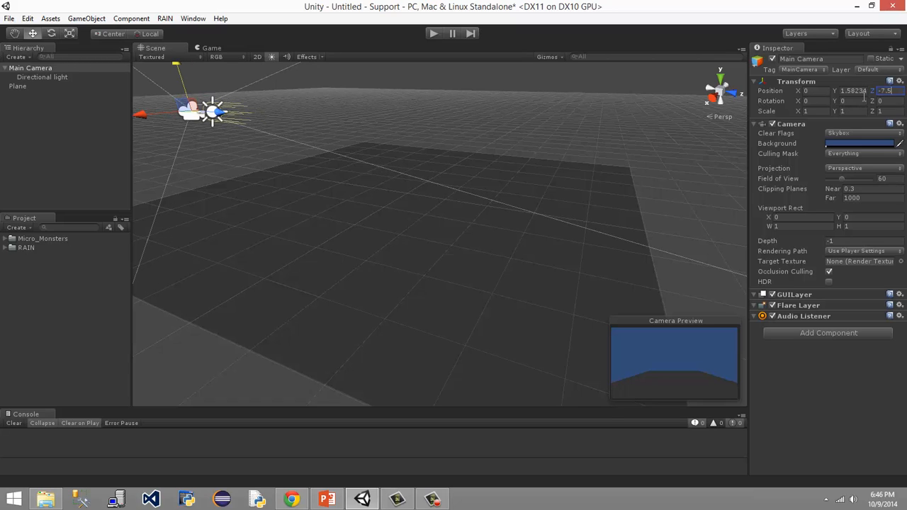
pyautogui.click(859, 92)
pyautogui.write('1.5')
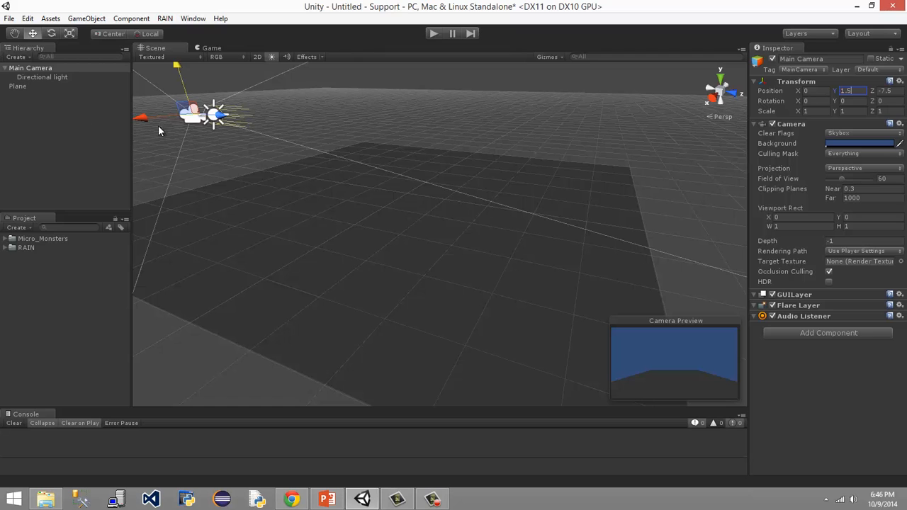
pyautogui.scroll(-3, 427, 103)
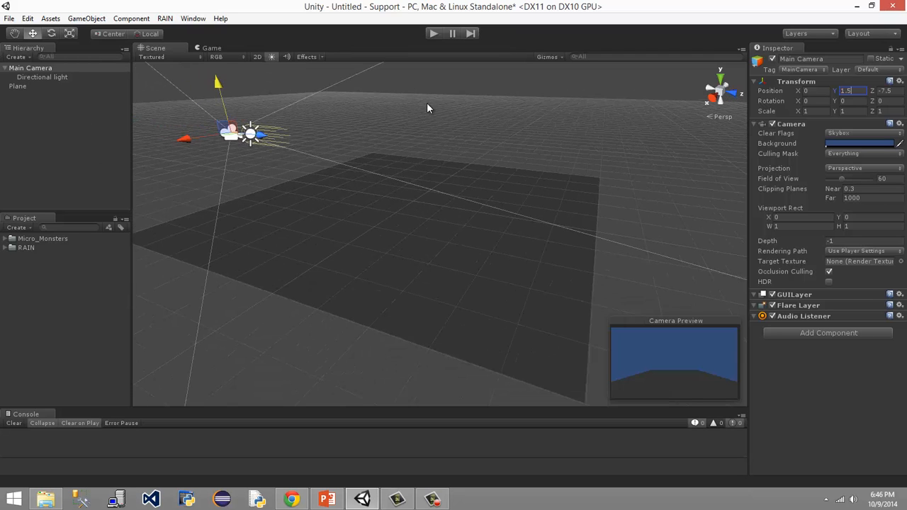
pyautogui.moveTo(426, 103); pyautogui.dragTo(250, 233, button='middle')
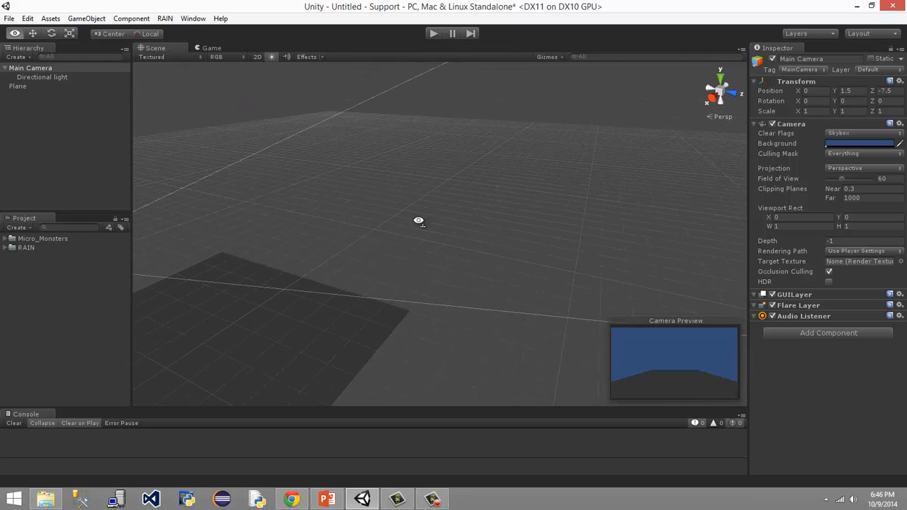
# - Compare the scene view with the game view to check how the Main Camera frames the ground plane
pyautogui.keyDown('alt'); pyautogui.moveTo(419, 221); pyautogui.dragTo(204, 249); pyautogui.keyUp('alt')
pyautogui.moveTo(273, 214); pyautogui.dragTo(252, 150, button='middle')
pyautogui.scroll(-3, 199, 229)
pyautogui.click(208, 48)
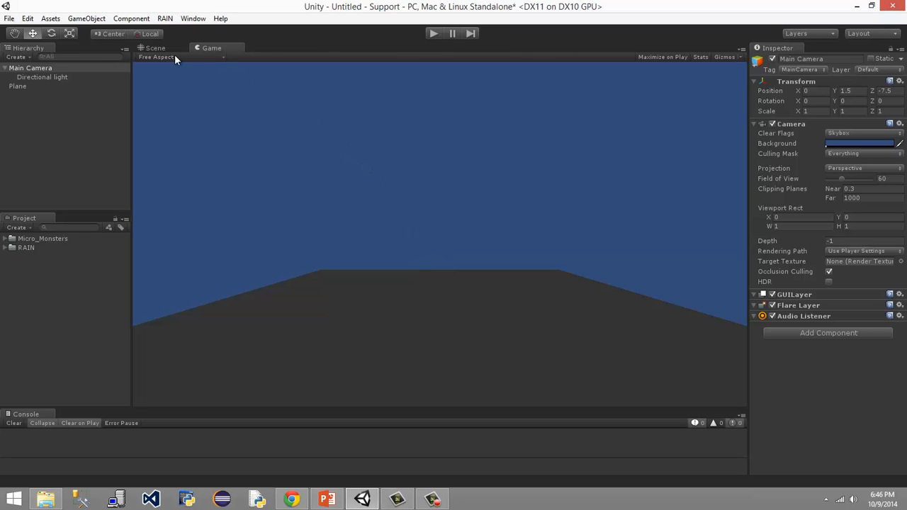
pyautogui.click(155, 47)
pyautogui.keyDown('alt'); pyautogui.moveTo(303, 121); pyautogui.dragTo(609, 163); pyautogui.keyUp('alt')
pyautogui.click(208, 47)
pyautogui.click(150, 47)
# - Set the directional light's rotation to X 45 and Y 0 and check the plane's lighting in the game view
pyautogui.click(57, 78)
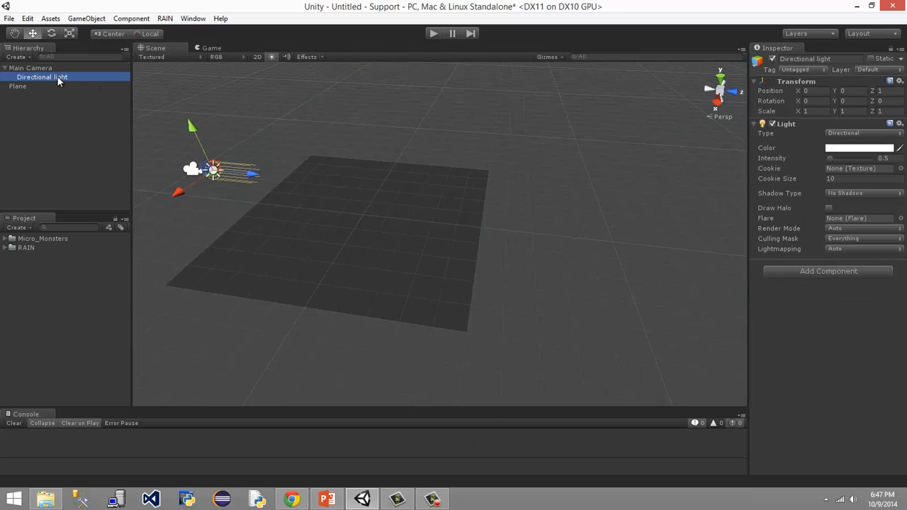
pyautogui.moveTo(833, 101); pyautogui.dragTo(50, 117)
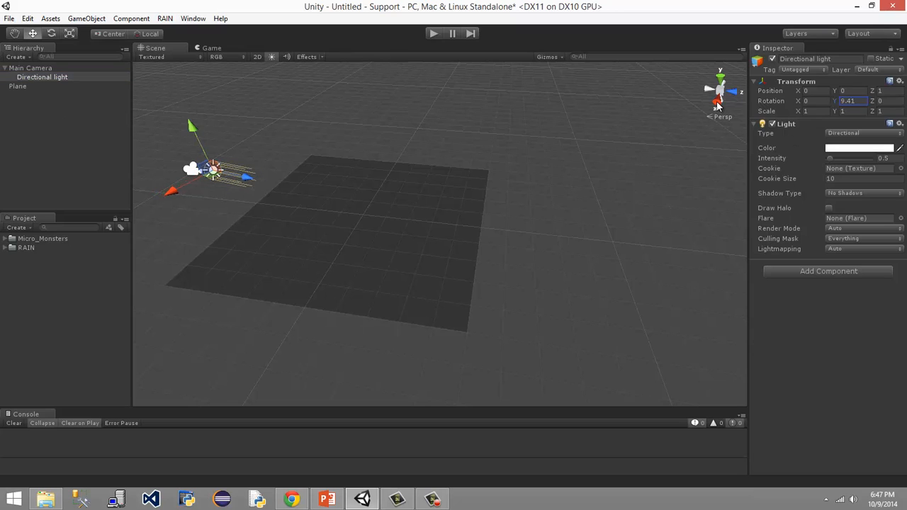
pyautogui.click(857, 101)
pyautogui.write('0')
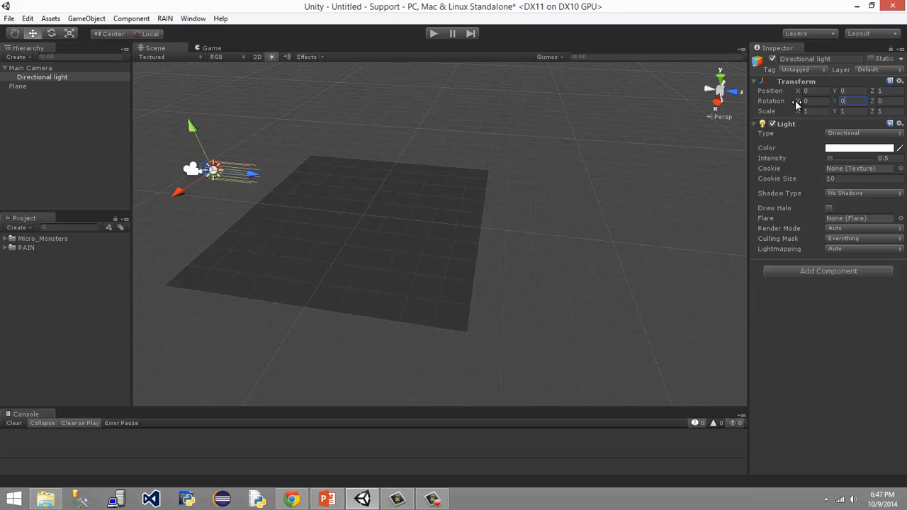
pyautogui.moveTo(796, 104); pyautogui.dragTo(531, 91)
pyautogui.click(825, 100)
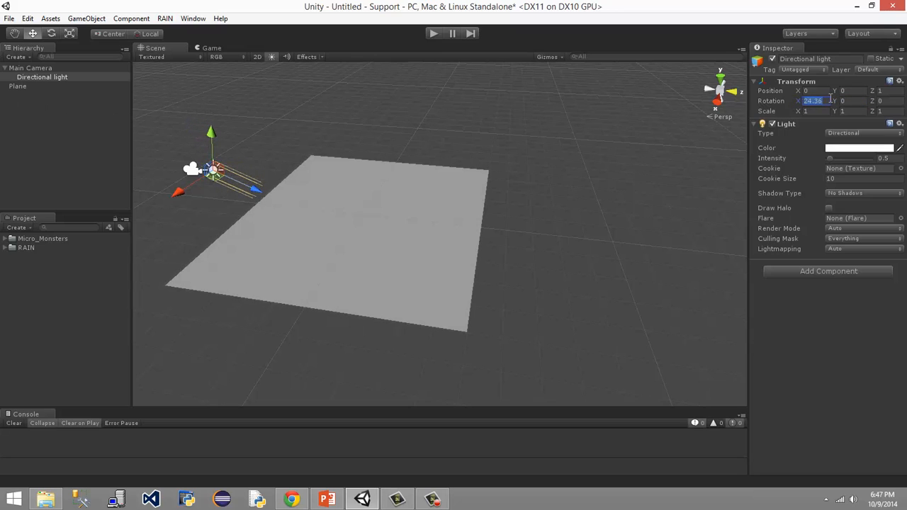
pyautogui.write('40')
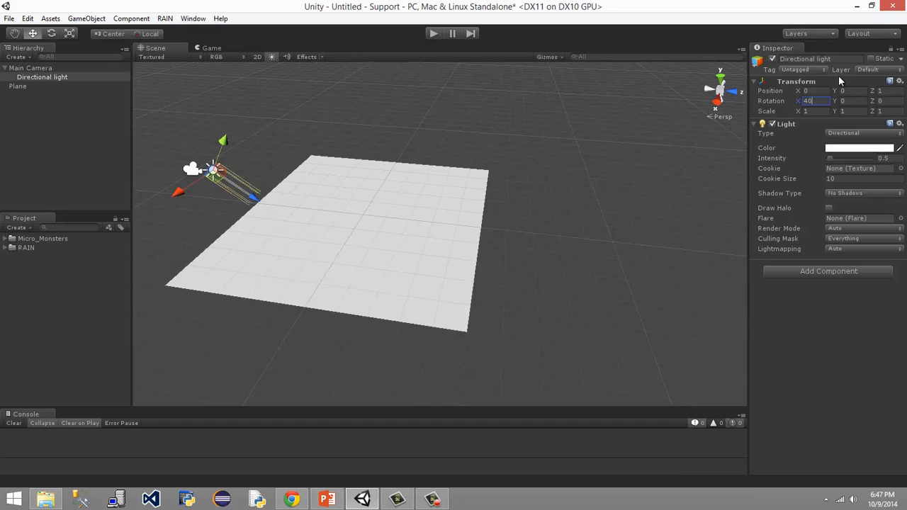
pyautogui.doubleClick(807, 101)
pyautogui.write('45')
pyautogui.press('Return')
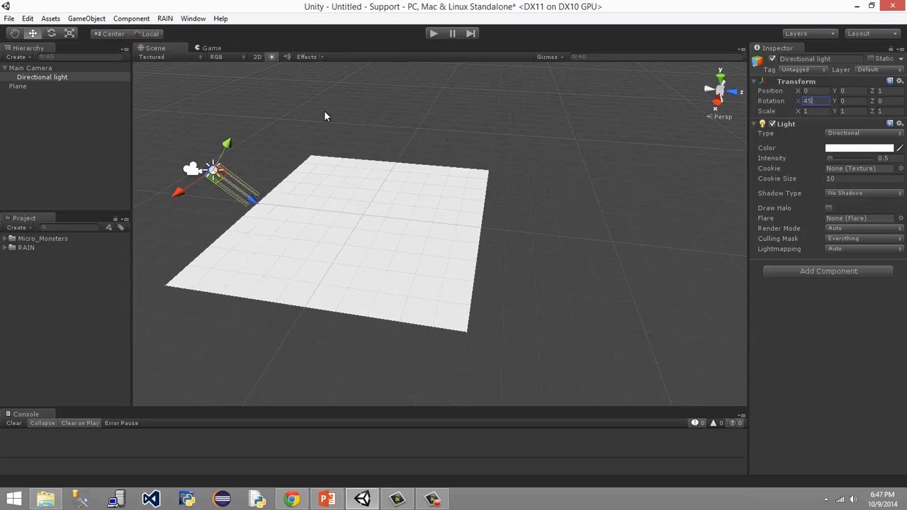
pyautogui.click(203, 48)
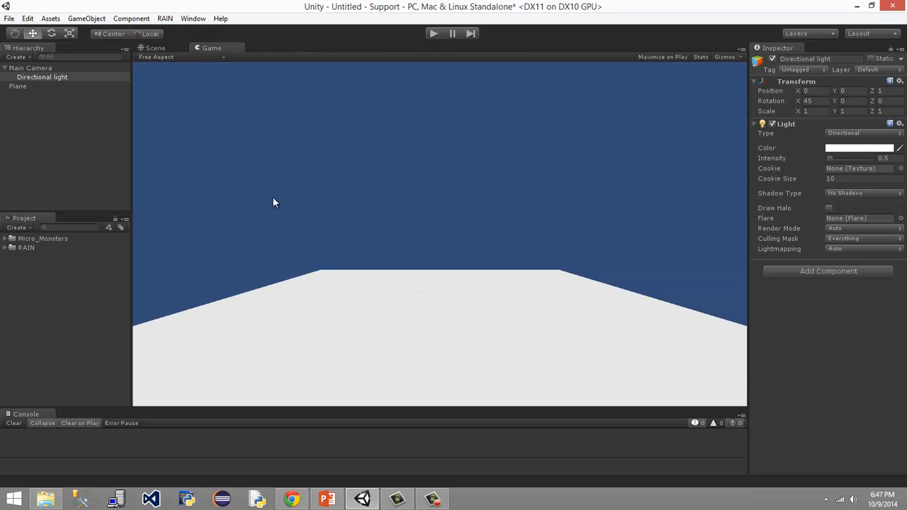
pyautogui.click(165, 47)
# - Collapse the Main Camera's children in the Hierarchy and clear the selection
pyautogui.click(35, 68)
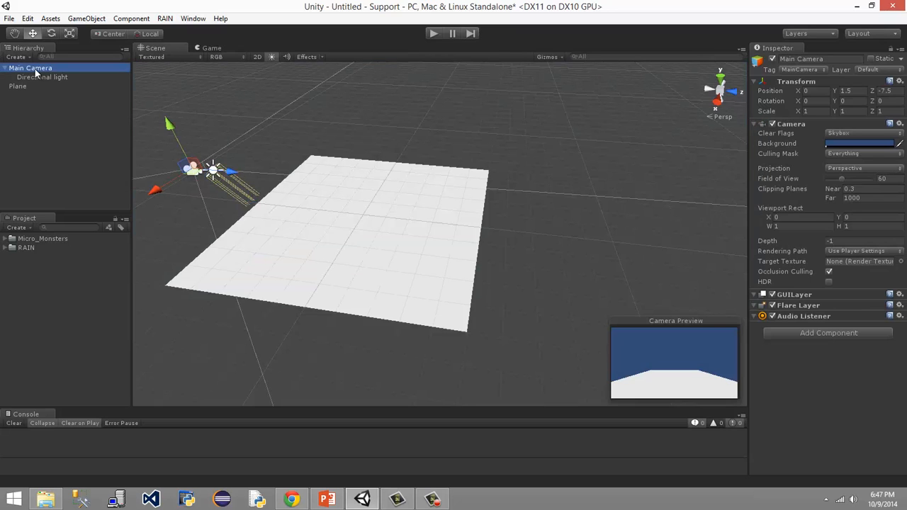
pyautogui.click(4, 68)
pyautogui.click(26, 155)
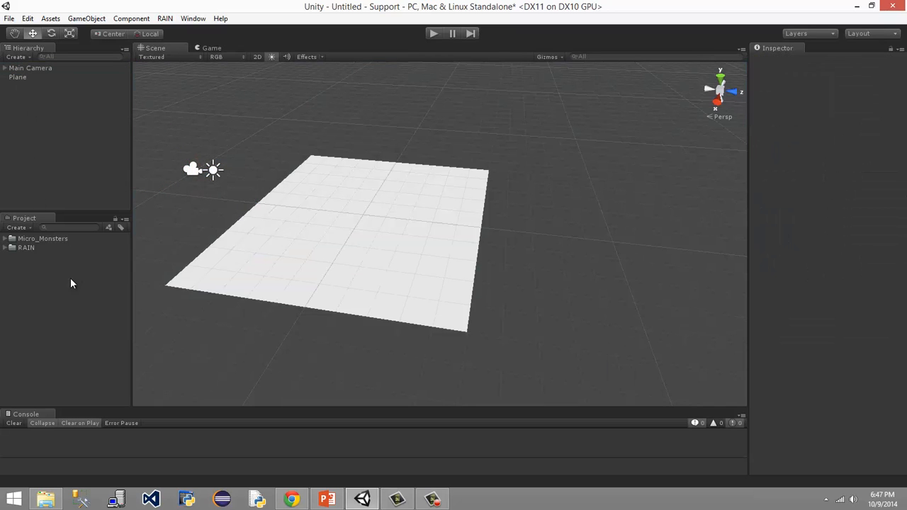
# - Create a new project folder named Mats at the top level of the assets
pyautogui.rightClick(13, 296)
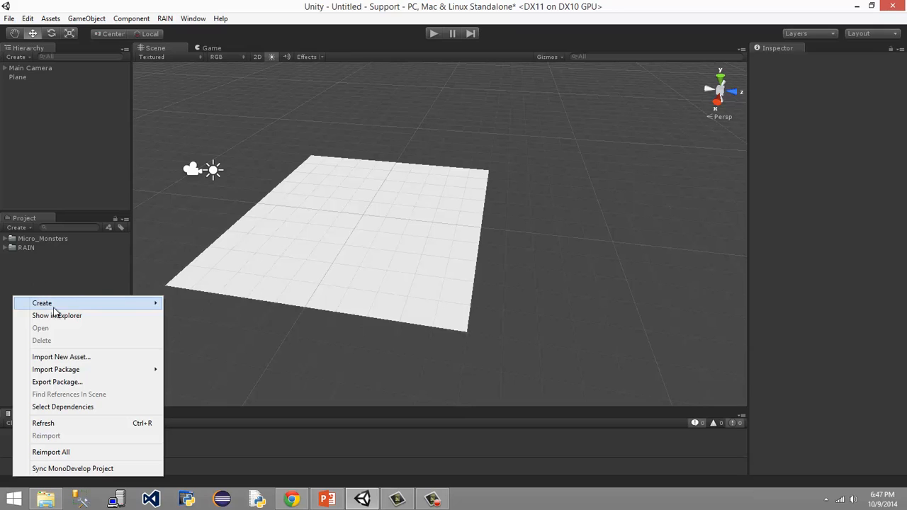
pyautogui.moveTo(41, 303)
pyautogui.click(202, 55)
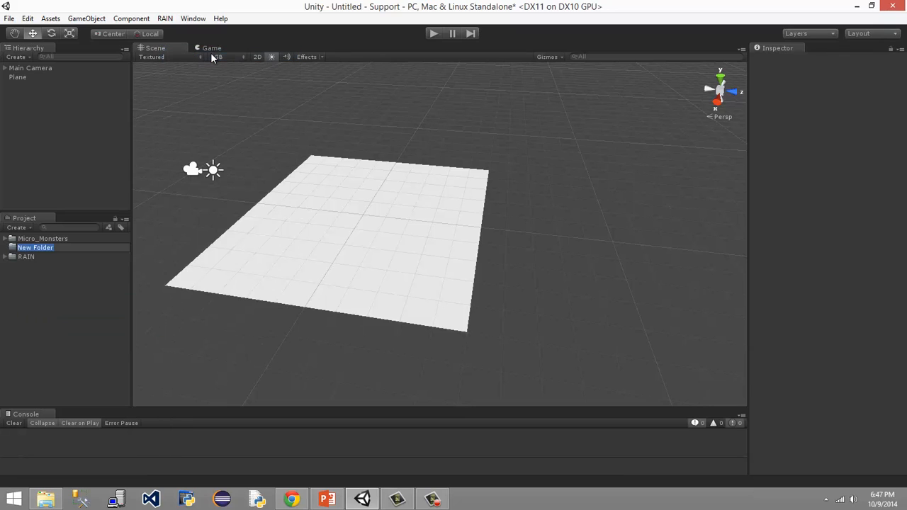
pyautogui.write('Mats')
pyautogui.press('Return')
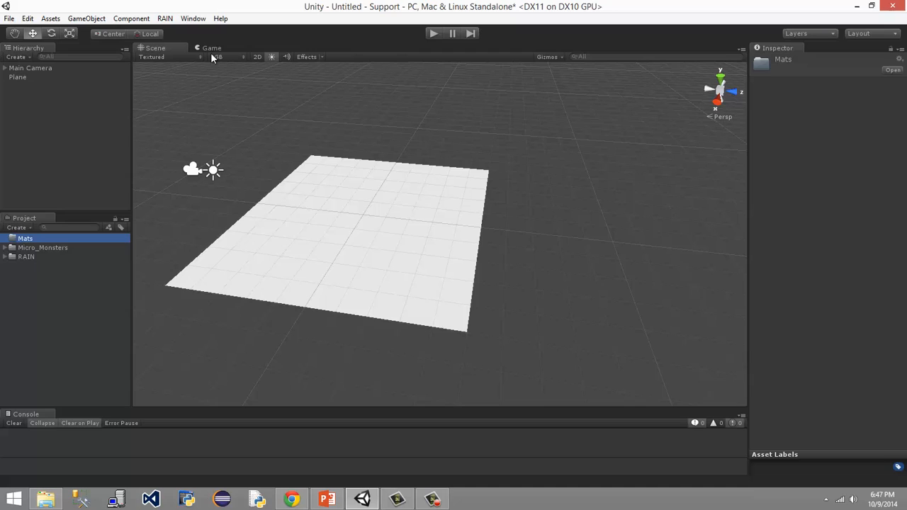
pyautogui.click(25, 247)
pyautogui.click(52, 239)
pyautogui.press('F10')
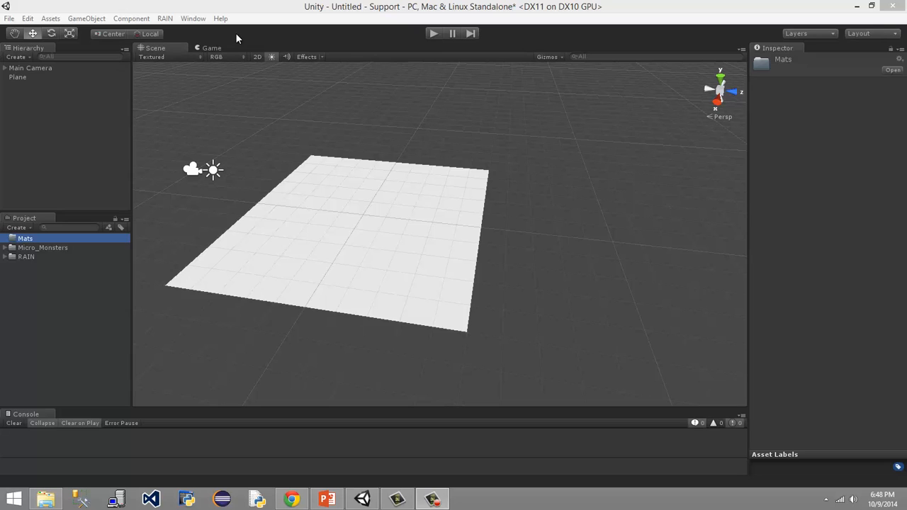
pyautogui.click(214, 48)
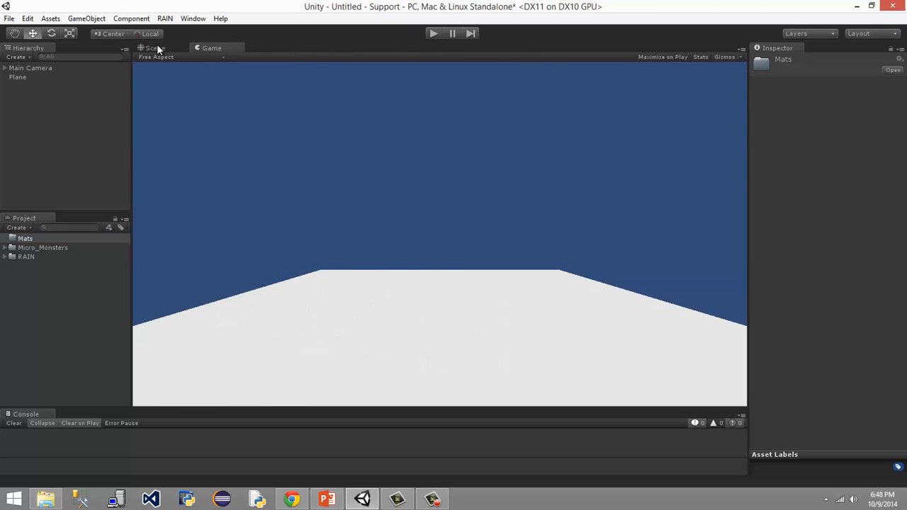
pyautogui.click(157, 47)
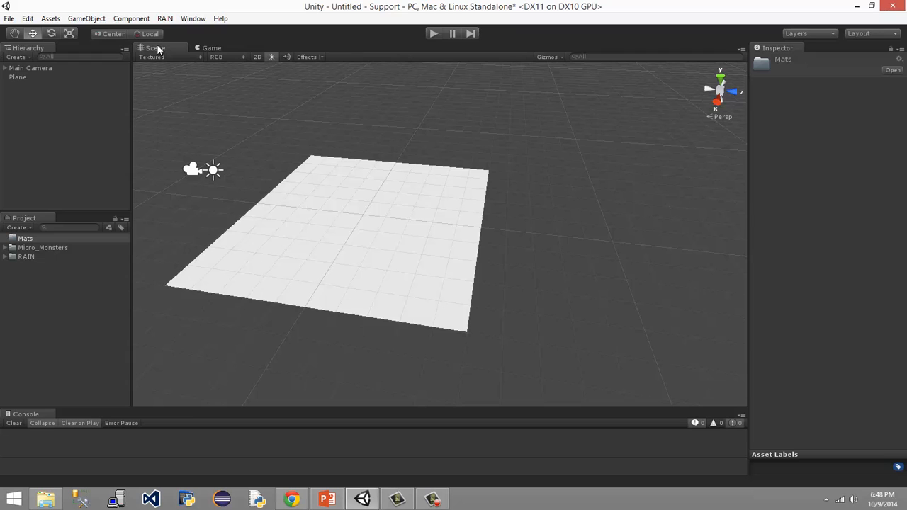
pyautogui.moveTo(496, 234); pyautogui.dragTo(692, 239, button='middle')
pyautogui.moveTo(637, 128); pyautogui.dragTo(472, 142, button='middle')
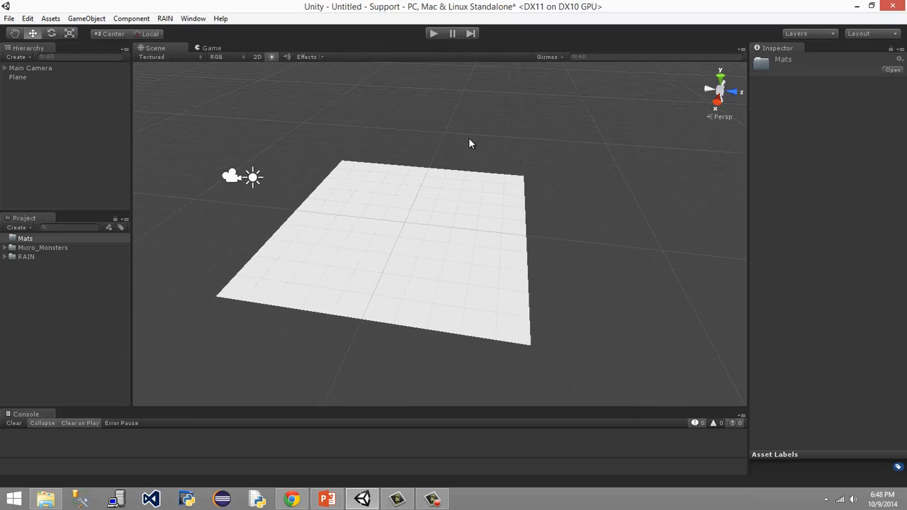
pyautogui.scroll(2, 585, 259)
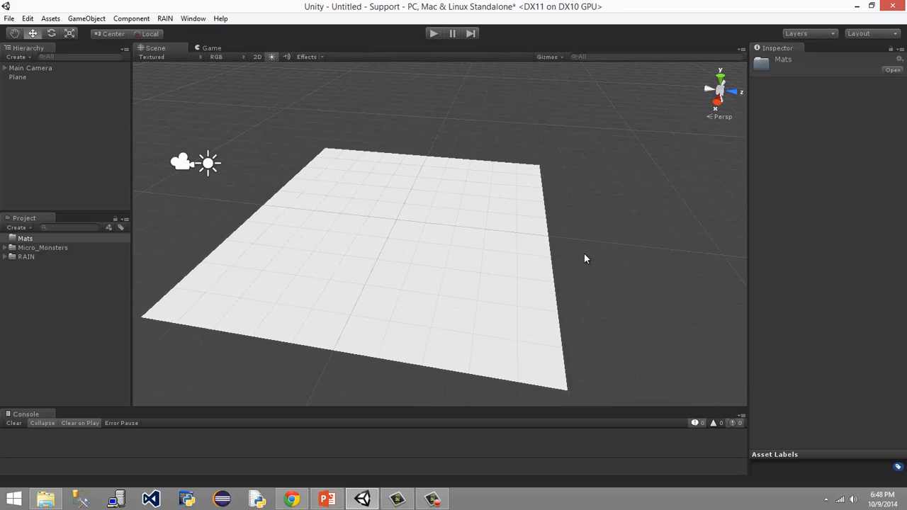
# - Create a new material named Ground inside the Mats folder
pyautogui.rightClick(30, 239)
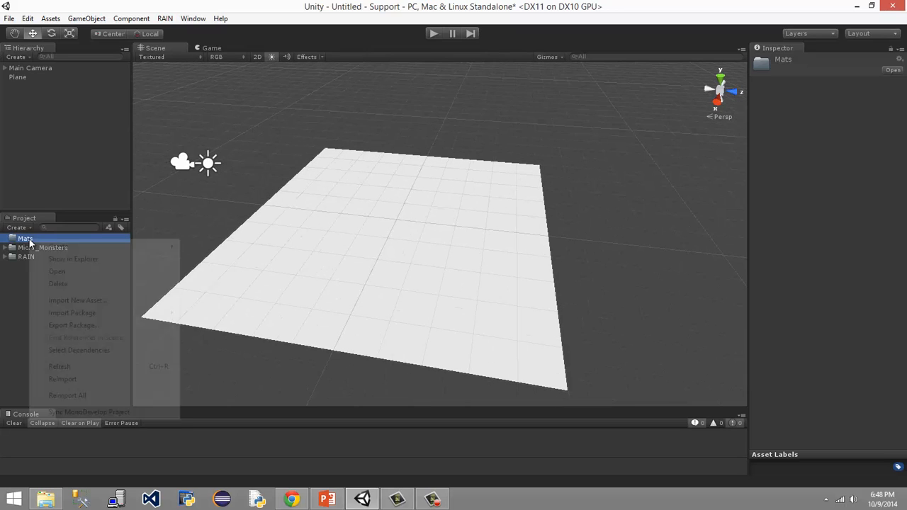
pyautogui.moveTo(61, 247)
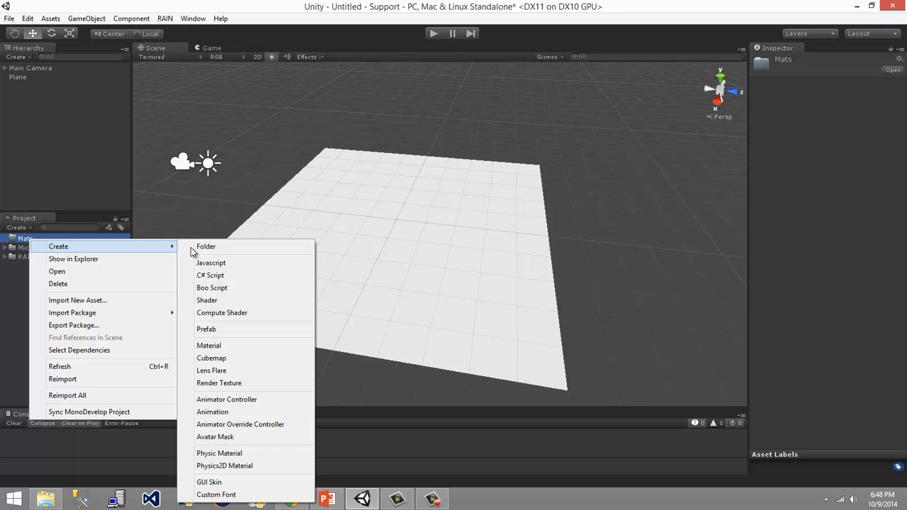
pyautogui.click(226, 345)
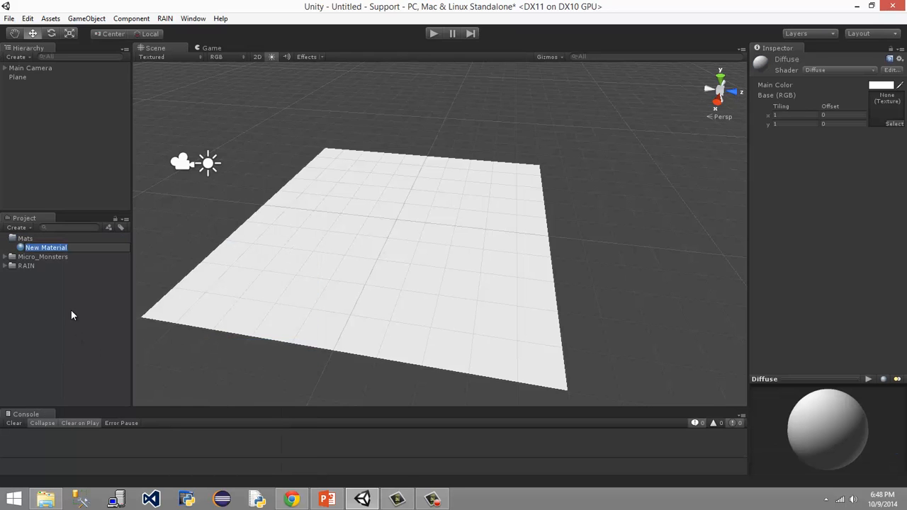
pyautogui.write('Ground')
pyautogui.press('Return')
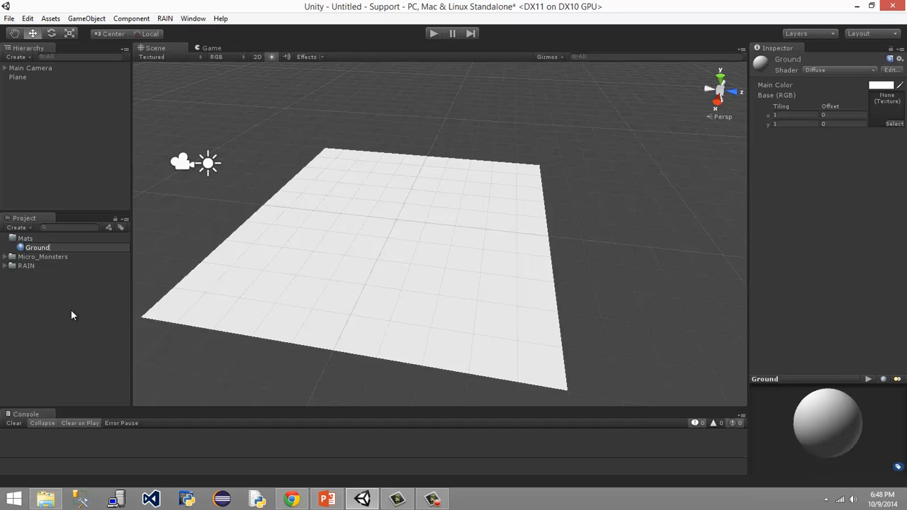
pyautogui.click(894, 123)
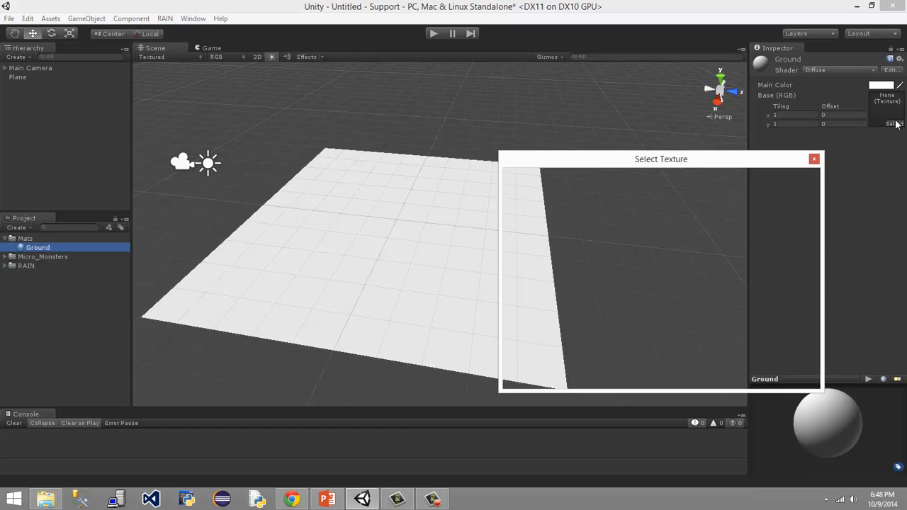
pyautogui.scroll(-2, 637, 225)
pyautogui.scroll(-2, 637, 225)
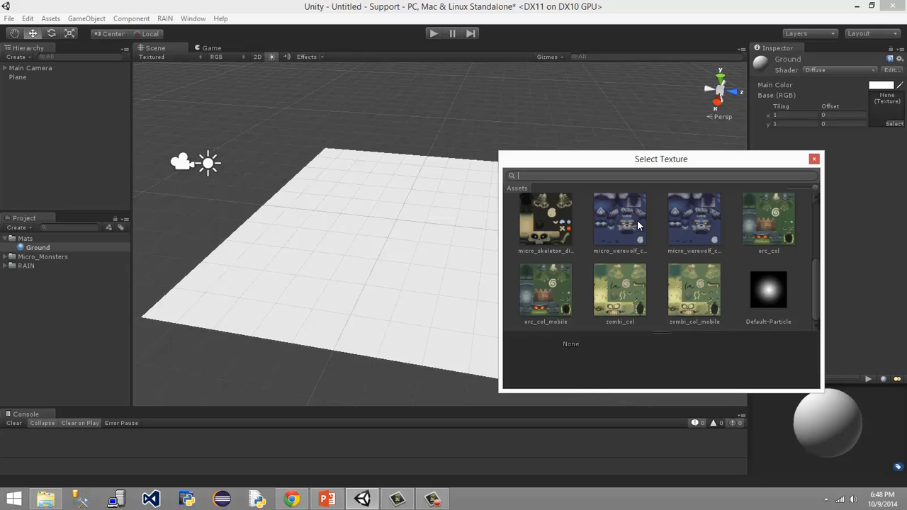
pyautogui.scroll(4, 638, 225)
pyautogui.click(813, 160)
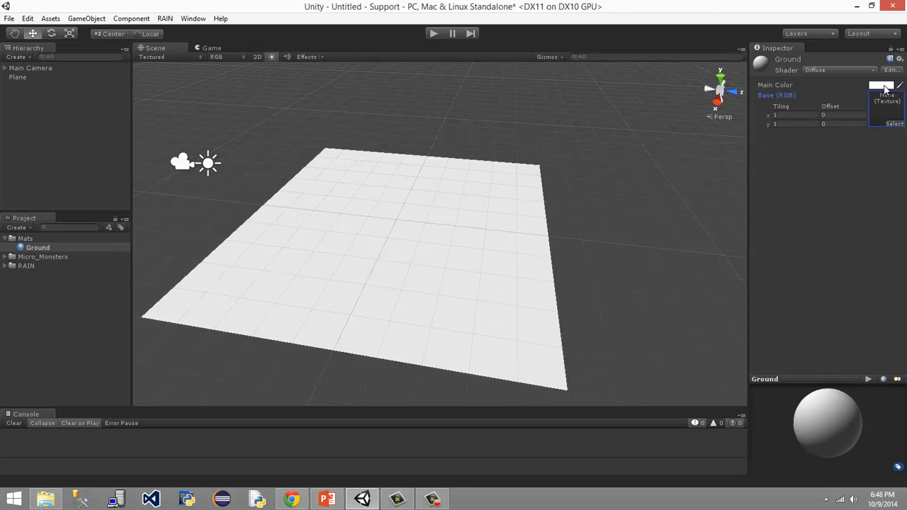
# - Set the Ground material's main color to a bright blue-green, RGB 0, 227, 142
pyautogui.click(882, 86)
pyautogui.moveTo(210, 159)
pyautogui.mouseDown()
pyautogui.moveTo(190, 125)
pyautogui.moveTo(203, 112)
pyautogui.mouseUp()
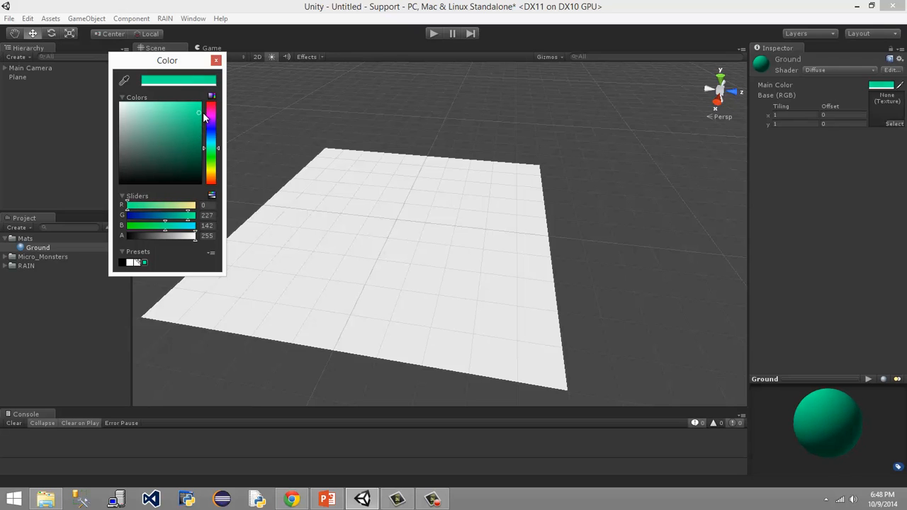
pyautogui.click(216, 60)
# - Apply the Ground material to the plane in the scene and check it in the game view
pyautogui.moveTo(37, 247); pyautogui.dragTo(301, 259)
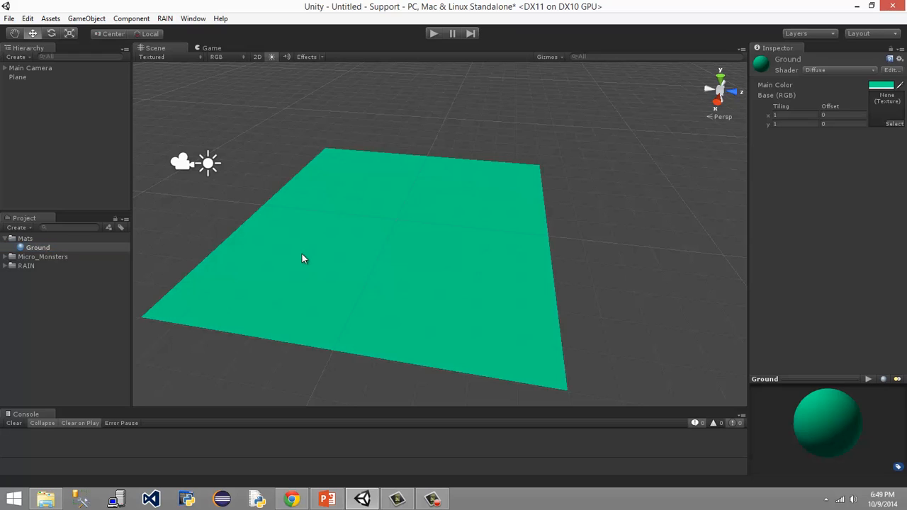
pyautogui.scroll(-1, 536, 186)
pyautogui.scroll(5, 593, 211)
pyautogui.scroll(-2, 612, 218)
pyautogui.moveTo(619, 221); pyautogui.dragTo(722, 162, button='middle')
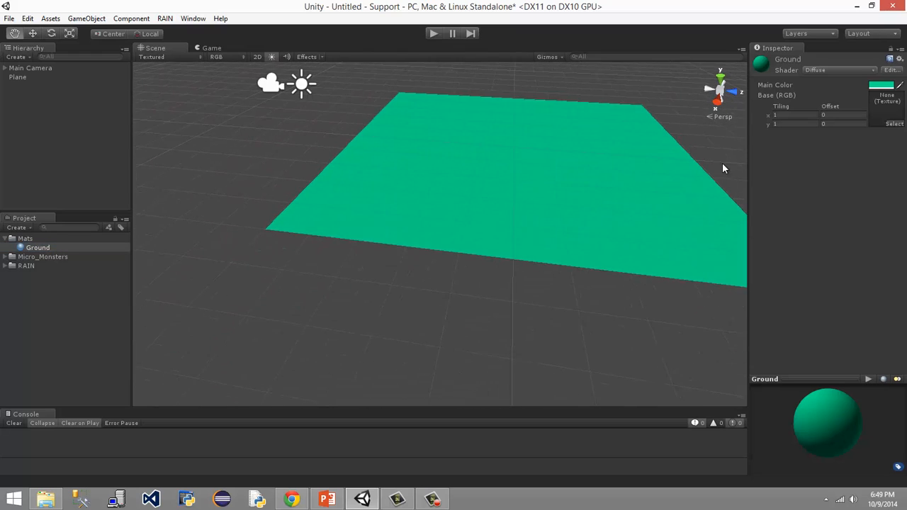
pyautogui.scroll(1, 722, 163)
pyautogui.click(207, 48)
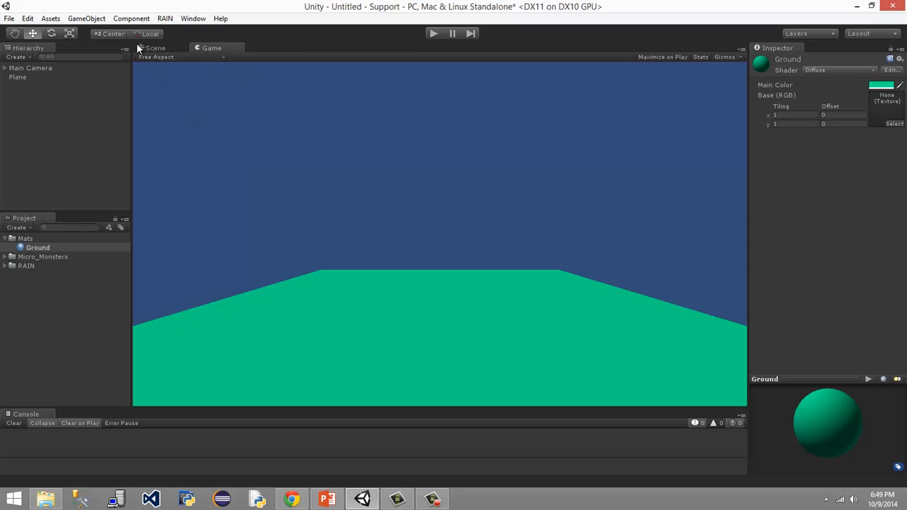
# - Darken the Ground material's main color to RGB 0, 114, 72
pyautogui.click(884, 85)
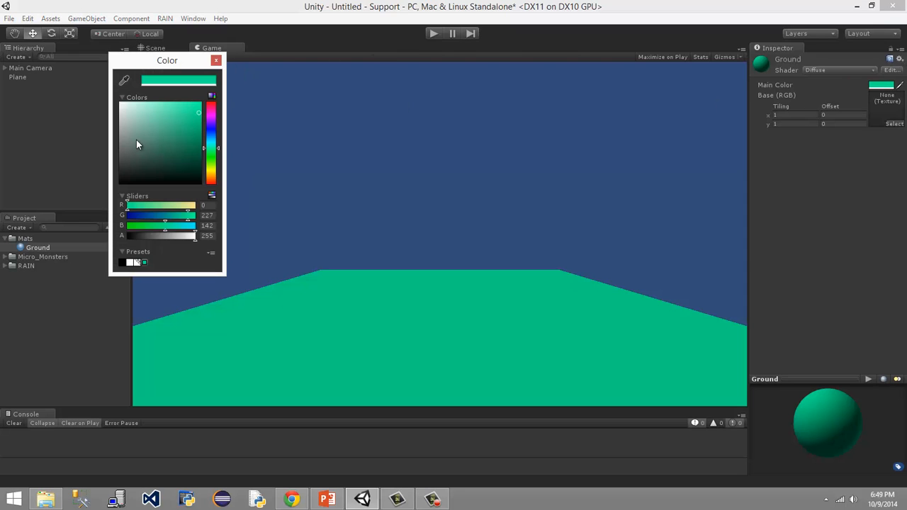
pyautogui.moveTo(189, 135); pyautogui.dragTo(198, 148)
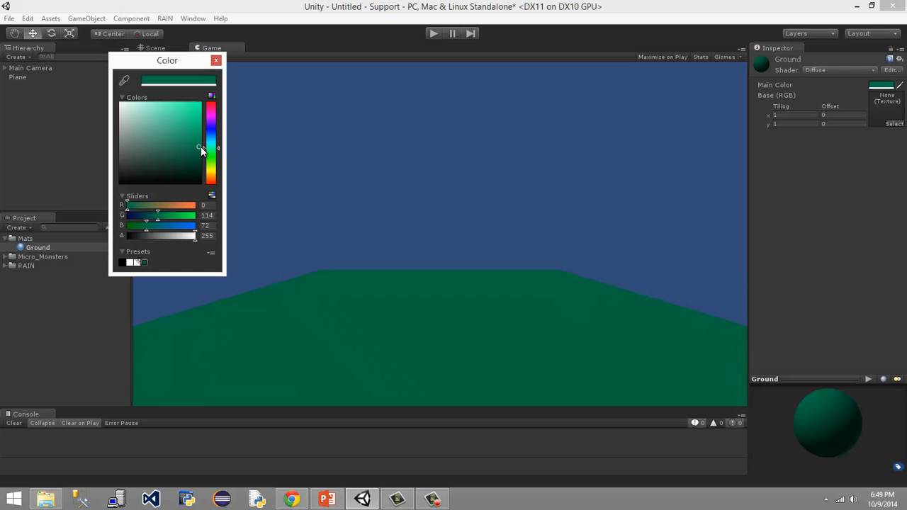
pyautogui.click(216, 60)
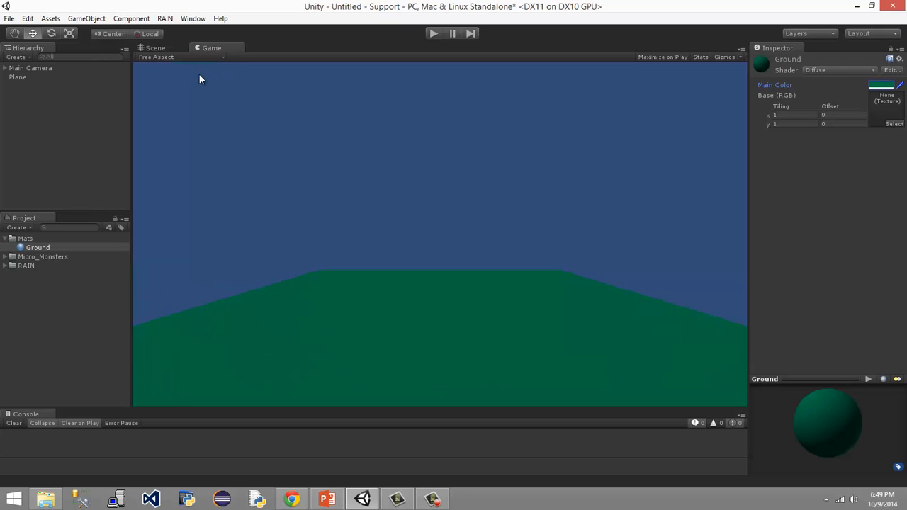
# - Return to the scene view and add a Skybox component to the Main Camera
pyautogui.click(165, 47)
pyautogui.click(30, 68)
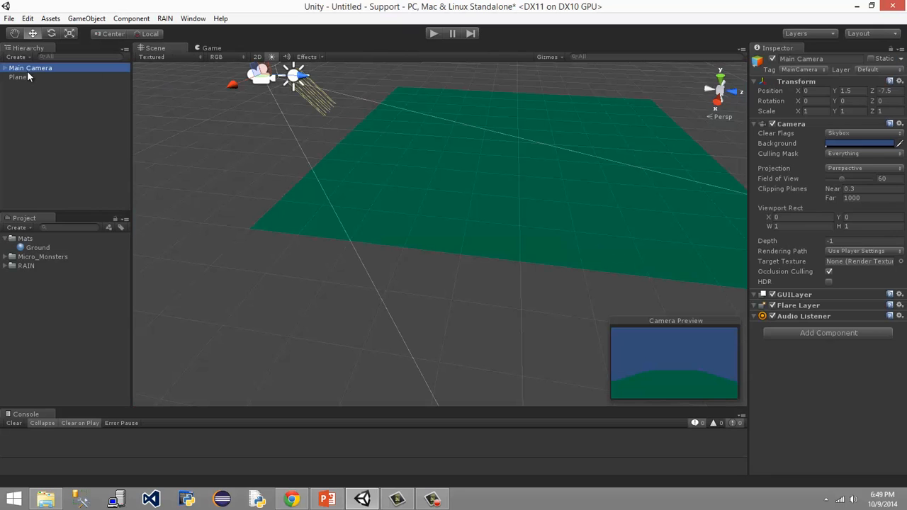
pyautogui.click(805, 332)
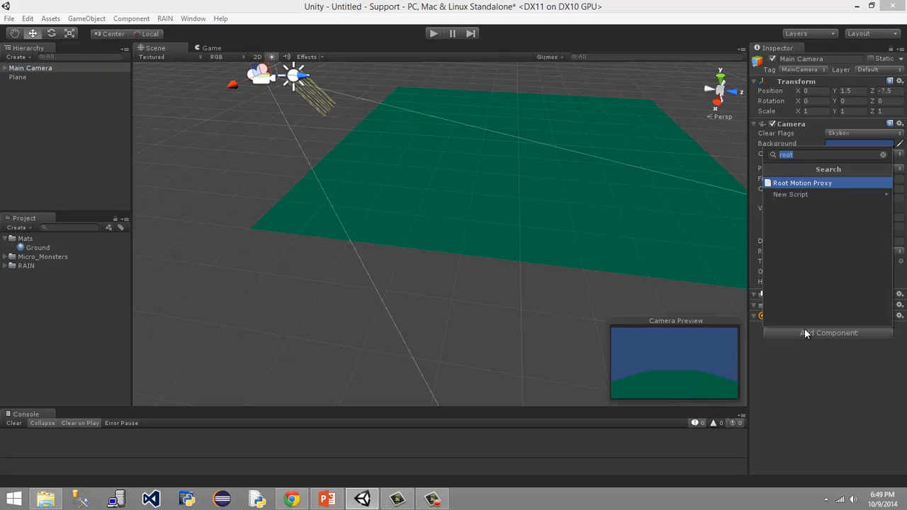
pyautogui.write('sky')
pyautogui.press('Return')
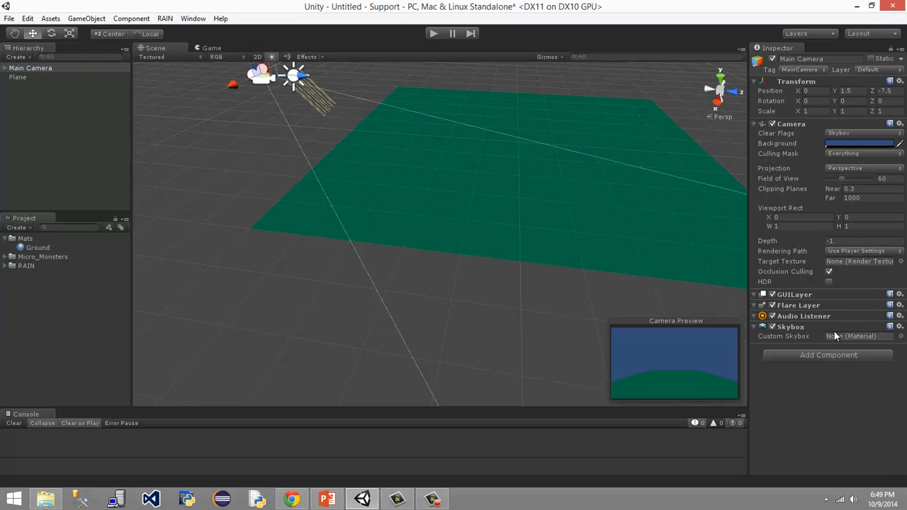
# - Remove the Skybox component from the Main Camera and check the scene in the game view
pyautogui.click(900, 326)
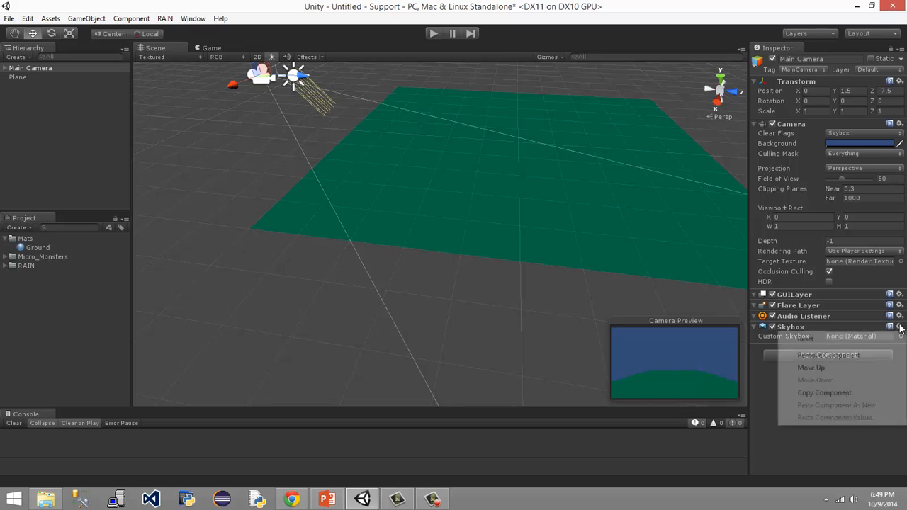
pyautogui.click(868, 352)
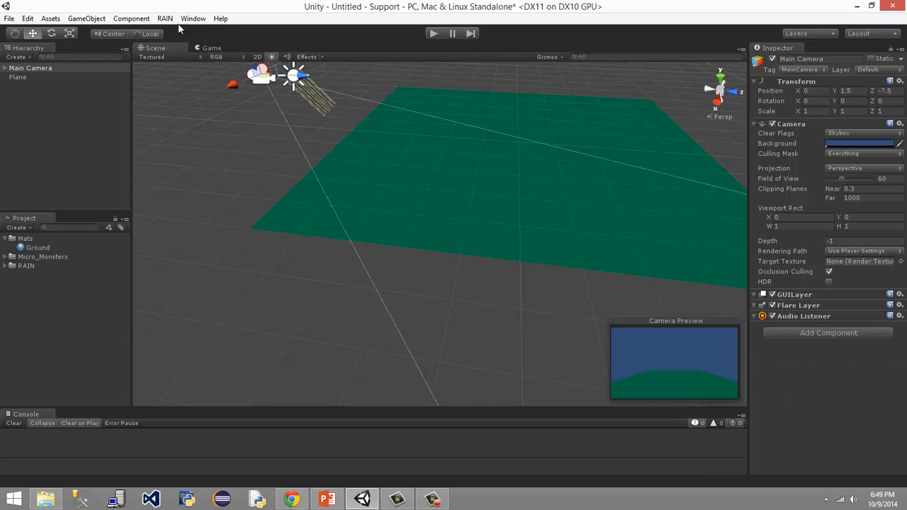
pyautogui.click(207, 48)
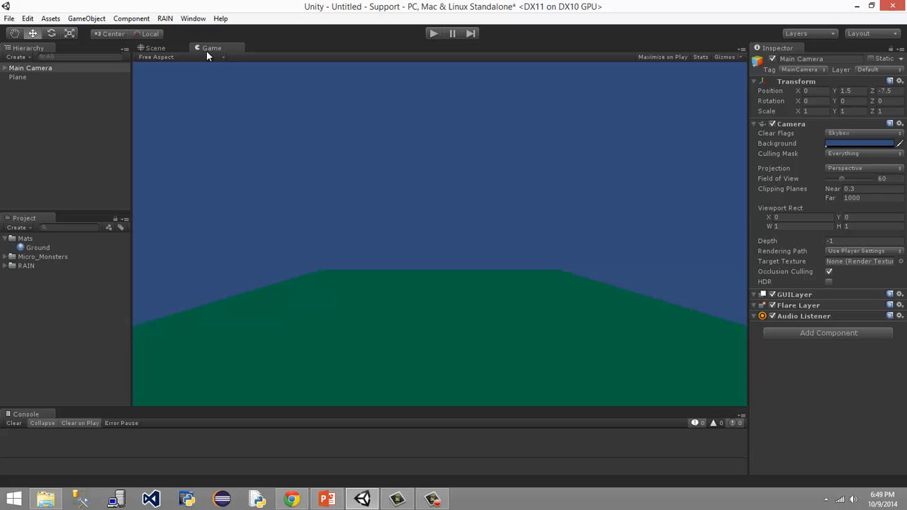
# - Collapse the Mats folder, expand the Micro_Monsters folder in the project and return to the scene view
pyautogui.click(6, 239)
pyautogui.click(15, 248)
pyautogui.click(5, 247)
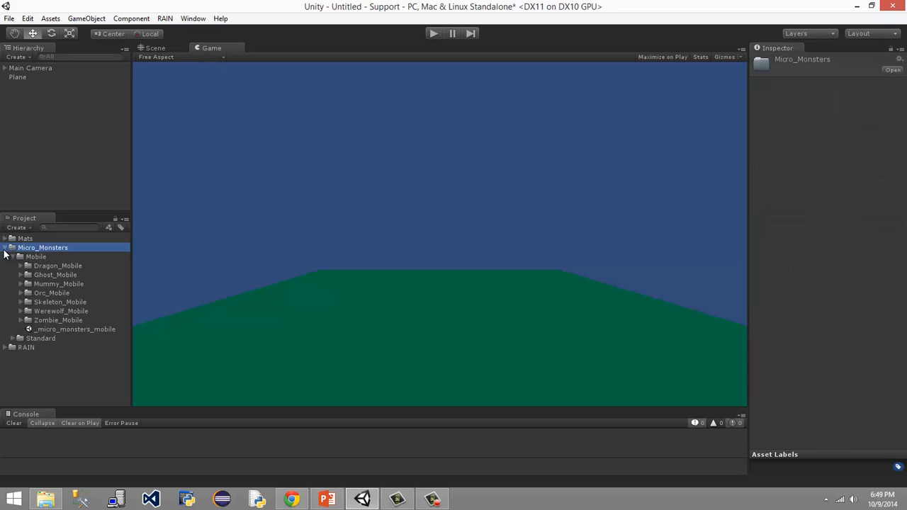
pyautogui.click(152, 48)
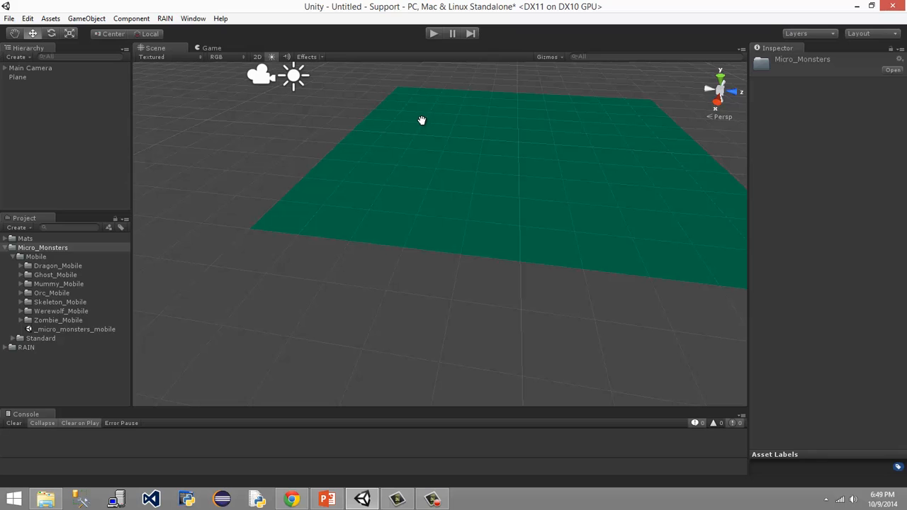
# - Look over the ground plane from several angles, toggling the scene lighting off and on again
pyautogui.moveTo(422, 120); pyautogui.dragTo(337, 220, button='middle')
pyautogui.scroll(2, 336, 221)
pyautogui.moveTo(337, 220); pyautogui.dragTo(458, 249, button='right')
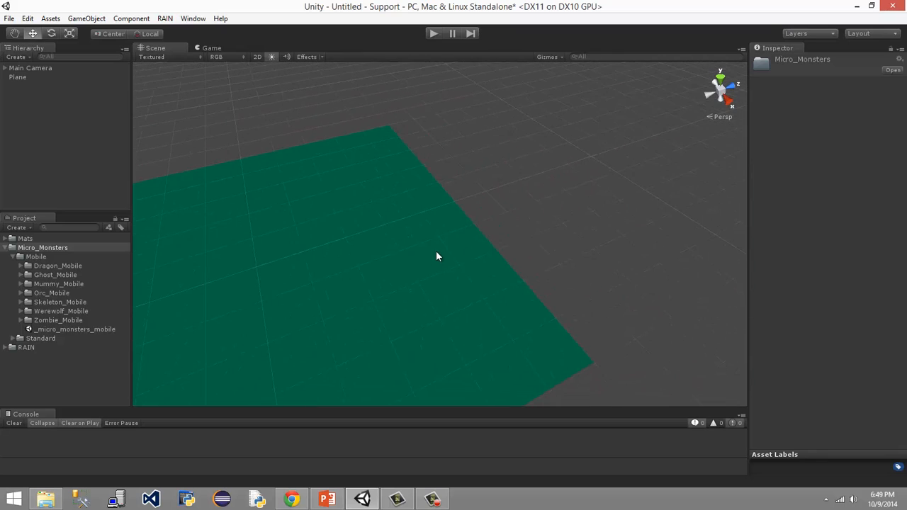
pyautogui.moveTo(472, 220); pyautogui.dragTo(600, 177, button='middle')
pyautogui.scroll(-2, 564, 199)
pyautogui.moveTo(552, 194); pyautogui.dragTo(556, 198, button='middle')
pyautogui.moveTo(557, 197); pyautogui.dragTo(520, 91, button='right')
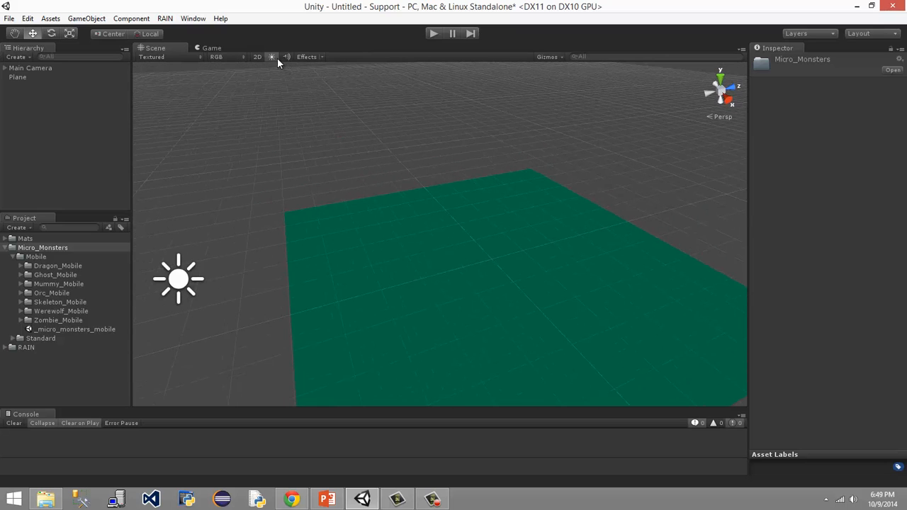
pyautogui.click(275, 58)
pyautogui.click(276, 58)
pyautogui.moveTo(443, 159); pyautogui.dragTo(377, 83, button='middle')
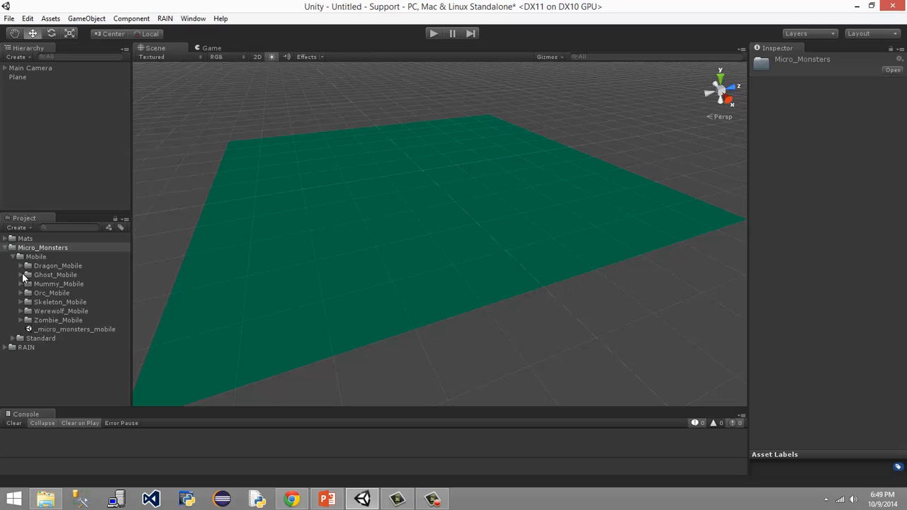
# - Place the micro_ghost_mobile prefab from the Ghost_Mobile folder onto the ground plane in the scene
pyautogui.click(21, 275)
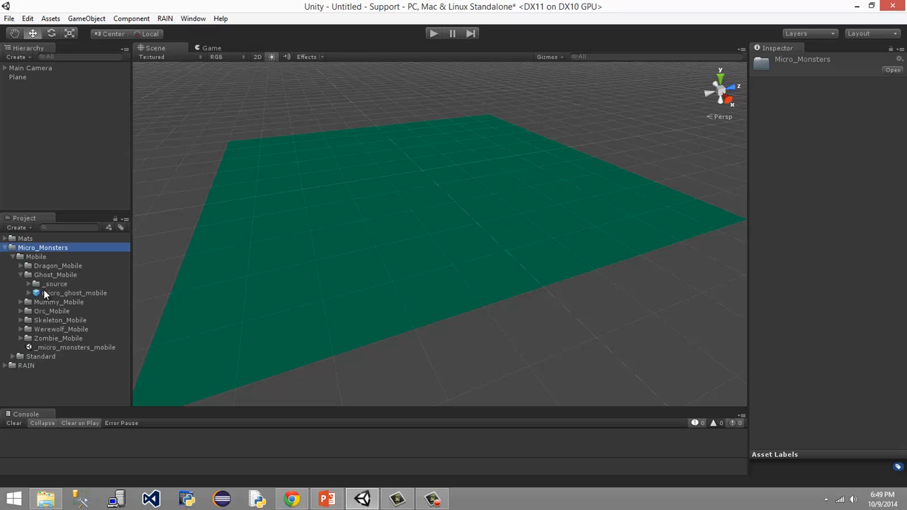
pyautogui.moveTo(55, 292); pyautogui.dragTo(406, 213)
pyautogui.scroll(-3, 329, 210)
pyautogui.moveTo(330, 209); pyautogui.dragTo(370, 257, button='middle')
pyautogui.scroll(3, 447, 238)
pyautogui.scroll(-1, 447, 238)
pyautogui.scroll(2, 370, 252)
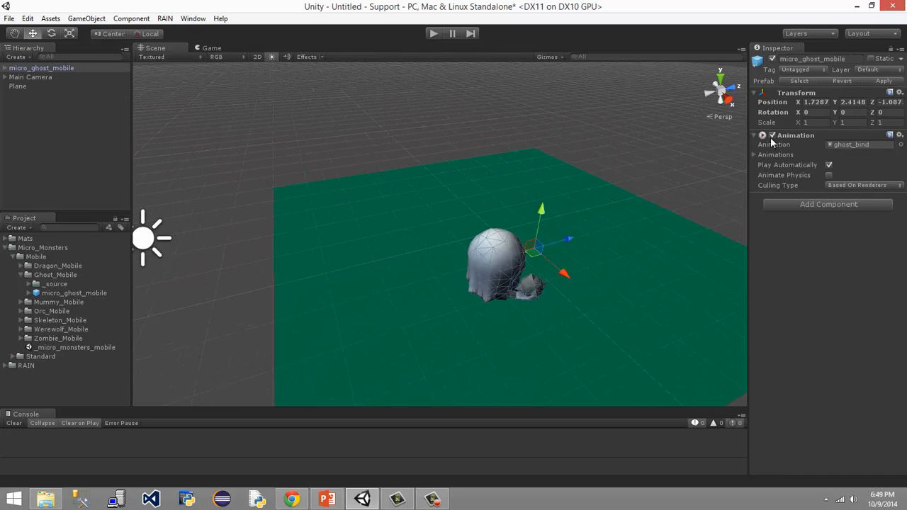
# - Set the ghost's position to X 1, Y 0 and Z -1
pyautogui.click(819, 102)
pyautogui.write('1')
pyautogui.press('Tab')
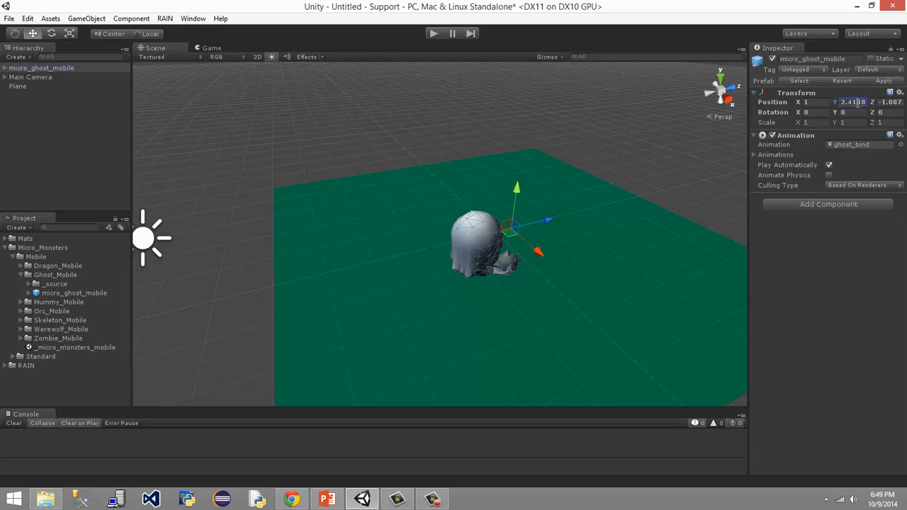
pyautogui.write('0')
pyautogui.press('Tab')
pyautogui.write('-1')
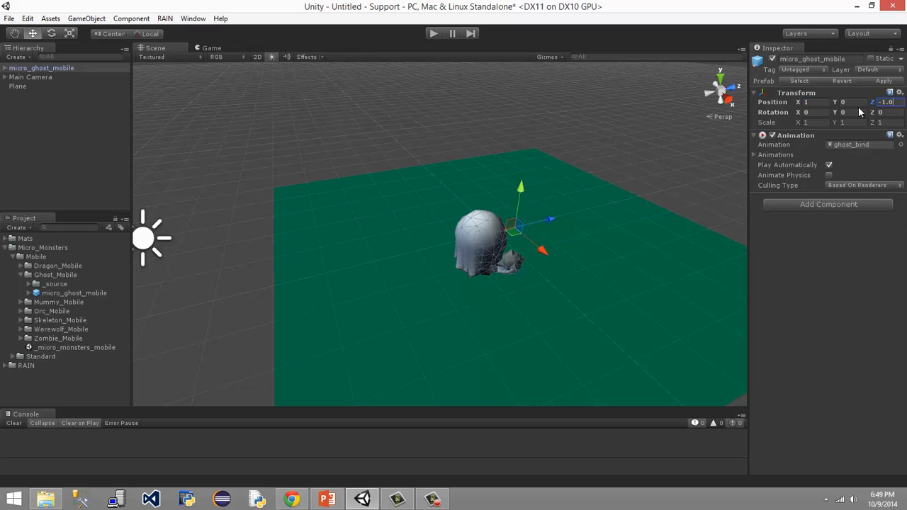
# - Set the ghost's X and Z positions to 0 to centre it on the plane
pyautogui.click(820, 101)
pyautogui.write('0')
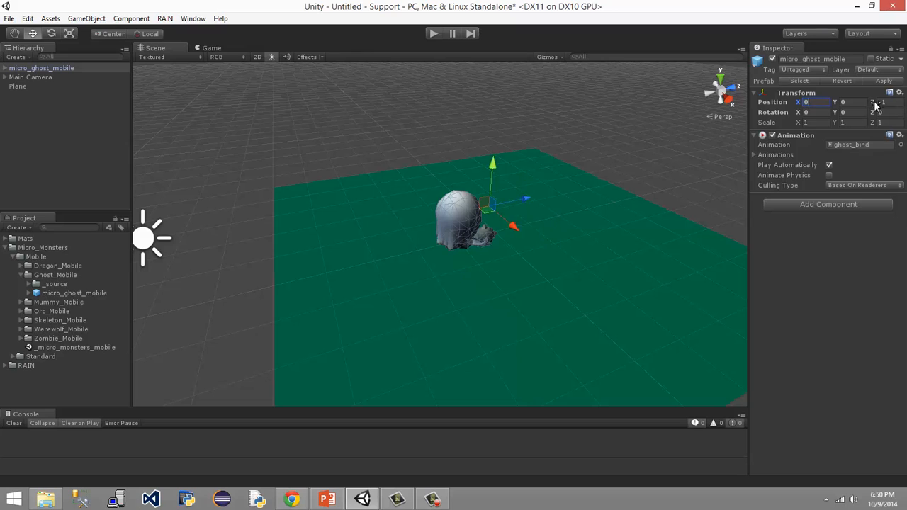
pyautogui.click(878, 102)
pyautogui.write('0')
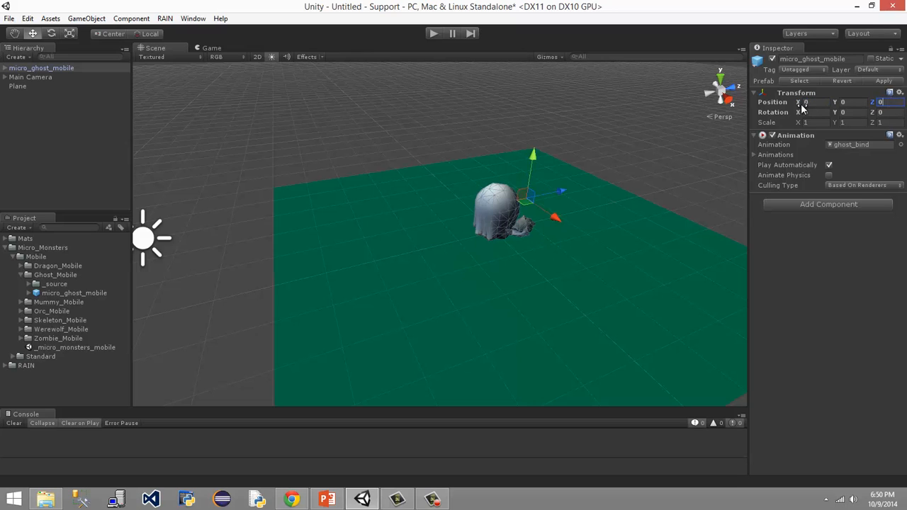
pyautogui.moveTo(798, 104); pyautogui.dragTo(800, 101)
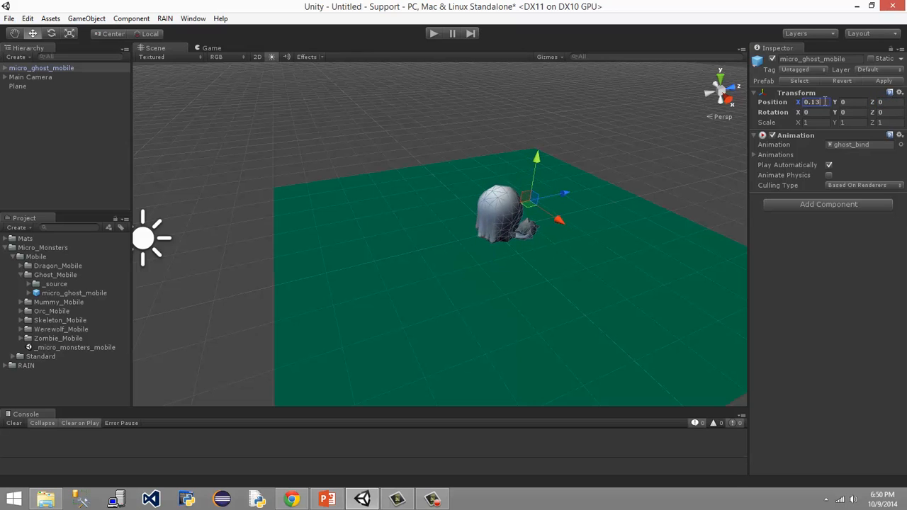
pyautogui.click(825, 102)
pyautogui.write('0')
# - Move the ghost to the plane's edge, trying Z 5 and settling on a Z position of 4.5
pyautogui.click(886, 102)
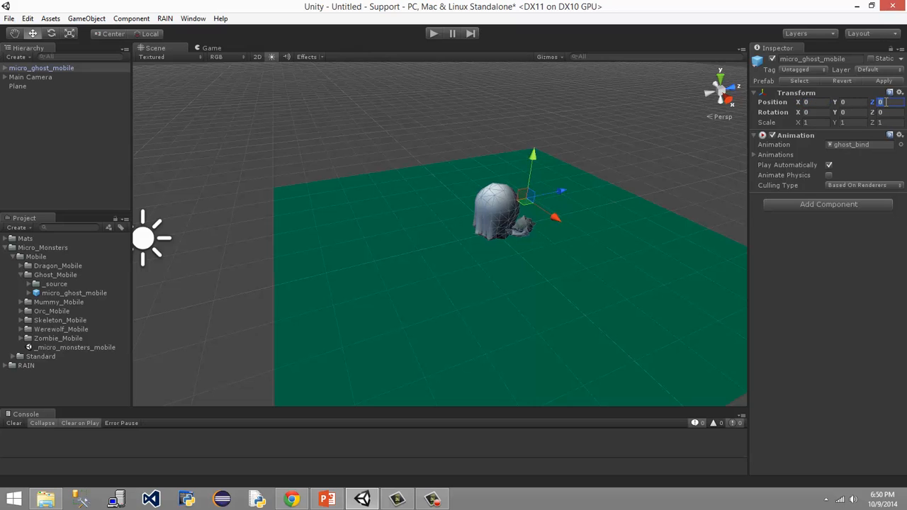
pyautogui.write('5')
pyautogui.moveTo(881, 102); pyautogui.dragTo(875, 103)
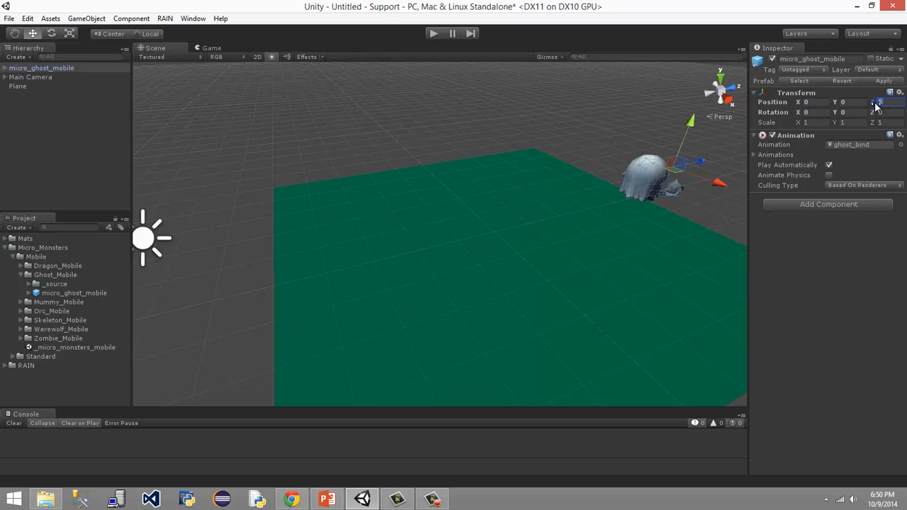
pyautogui.write('4.5')
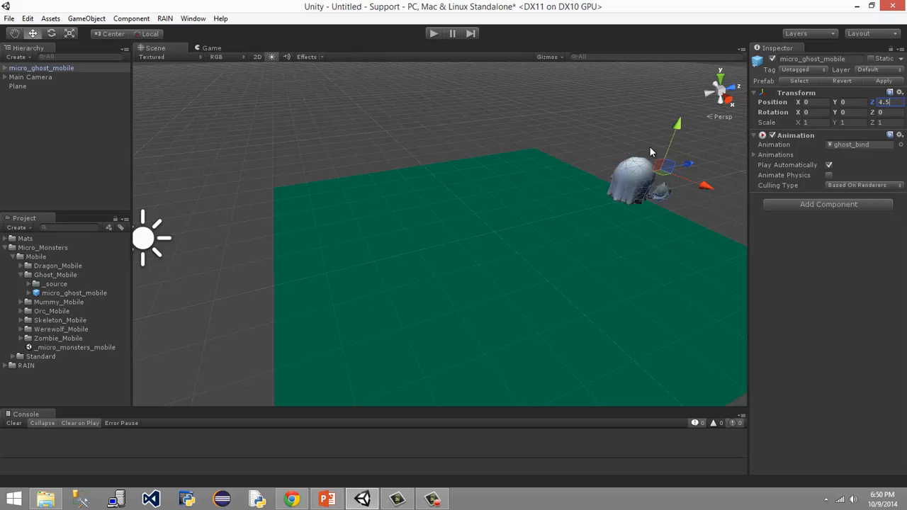
# - Try rotating the ghost 180 degrees about the X axis and reset that rotation to 0
pyautogui.moveTo(613, 155); pyautogui.dragTo(645, 152, button='middle')
pyautogui.scroll(8, 399, 157)
pyautogui.scroll(-6, 585, 167)
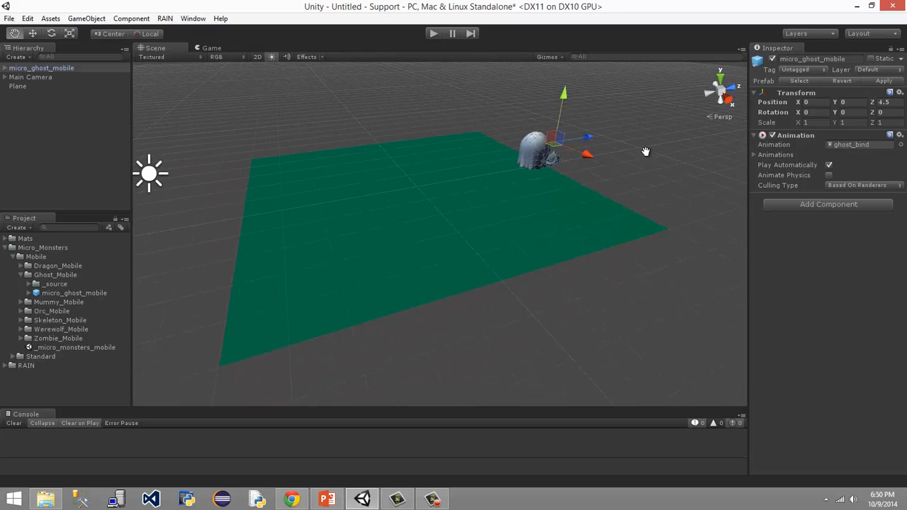
pyautogui.scroll(2, 708, 146)
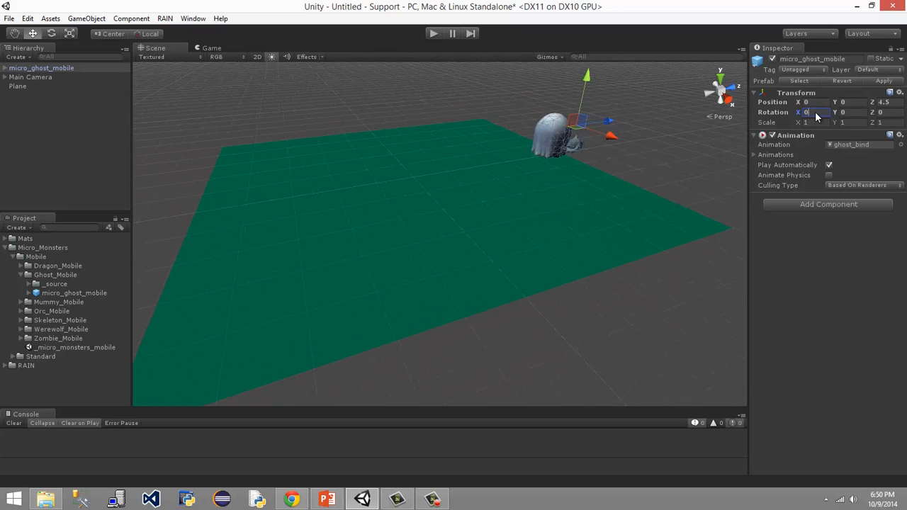
pyautogui.write('180')
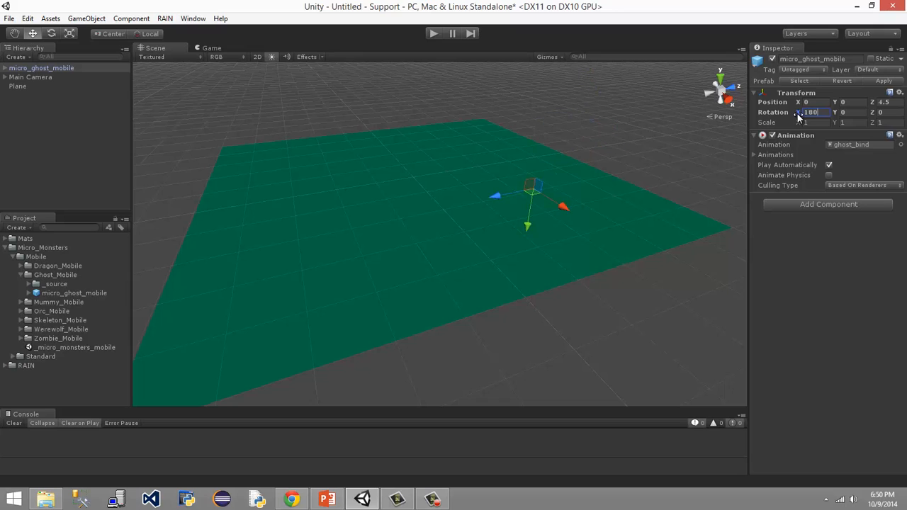
pyautogui.moveTo(822, 115); pyautogui.dragTo(788, 116)
pyautogui.write('0')
# - Set the ghost's Y rotation to 180 and check it in the game view
pyautogui.click(847, 113)
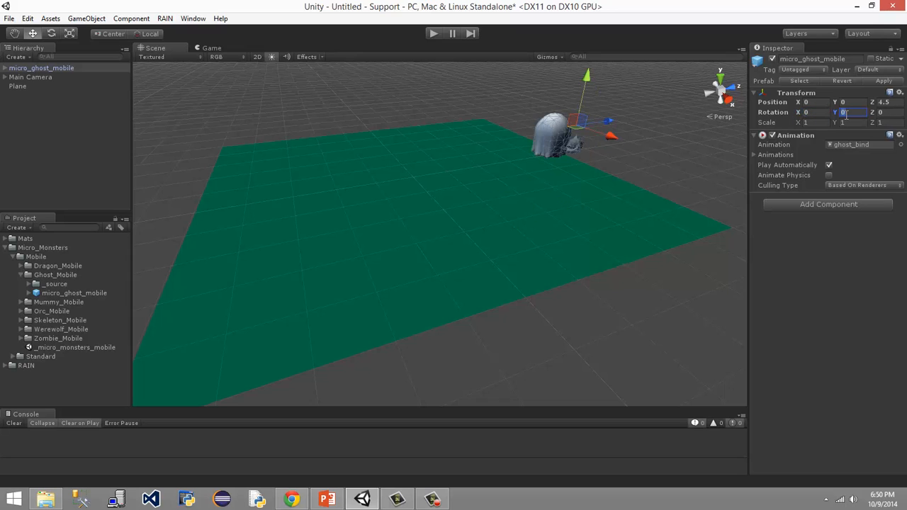
pyautogui.write('180')
pyautogui.scroll(-3, 415, 116)
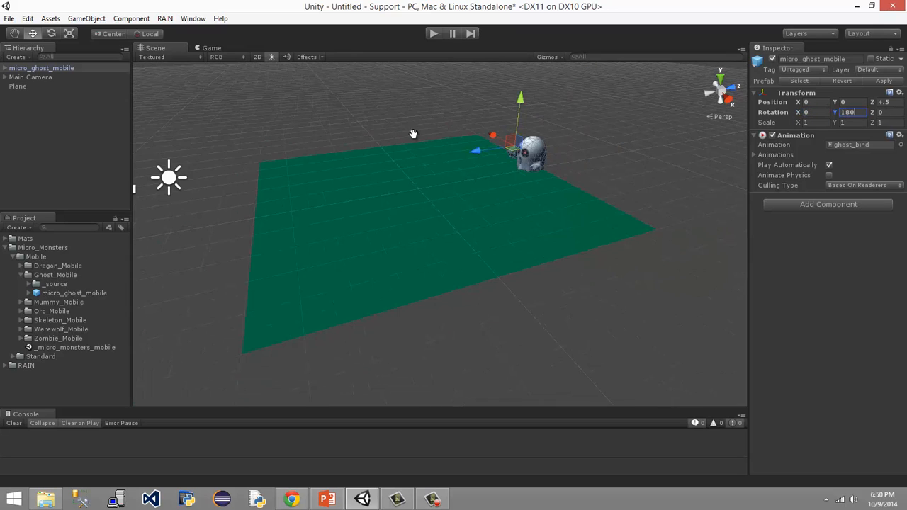
pyautogui.moveTo(413, 134); pyautogui.dragTo(480, 115, button='middle')
pyautogui.click(211, 48)
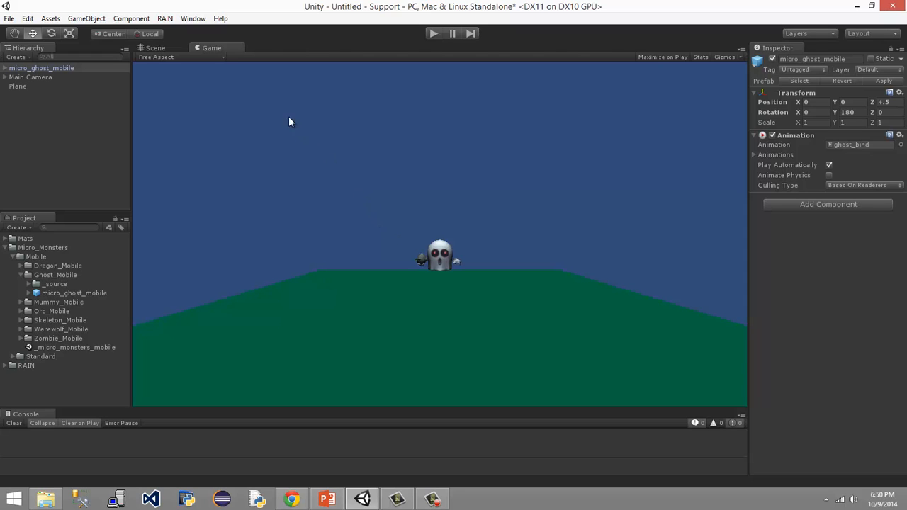
# - Return to the scene view and break the prefab instance of micro_ghost_mobile
pyautogui.click(152, 48)
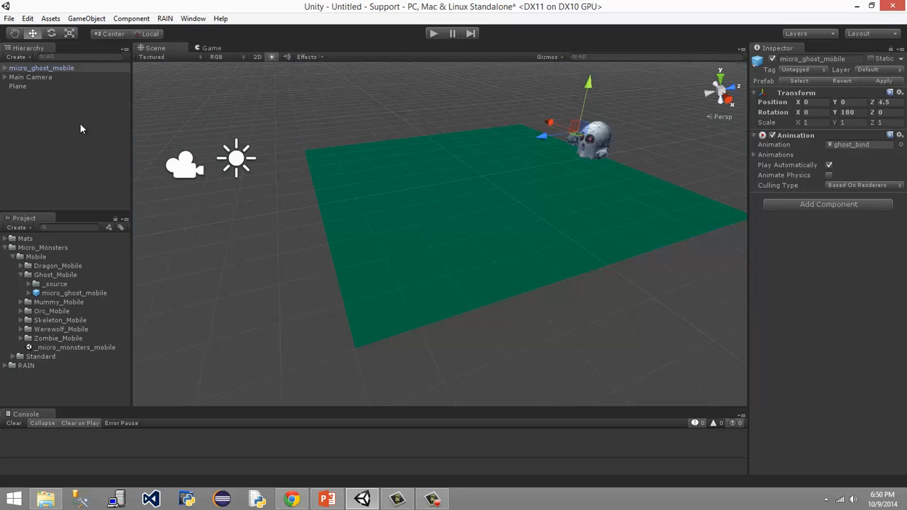
pyautogui.click(44, 73)
pyautogui.click(38, 68)
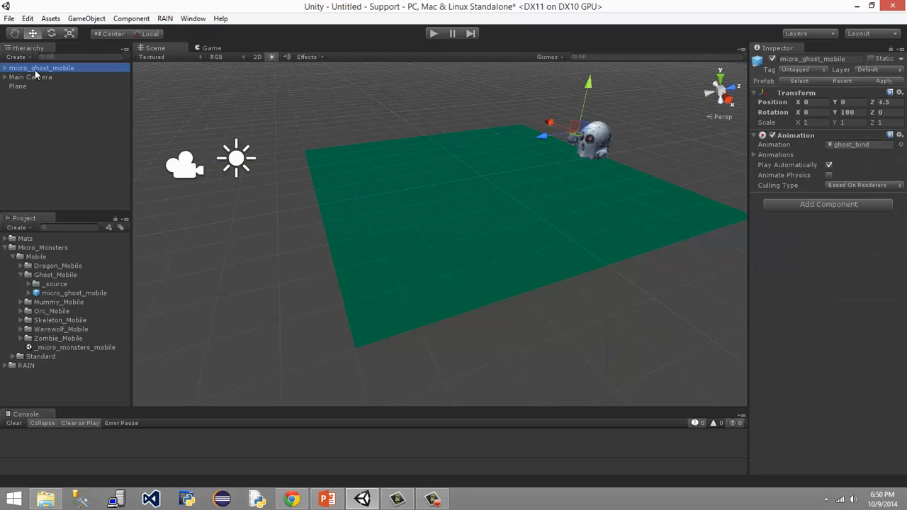
pyautogui.click(80, 19)
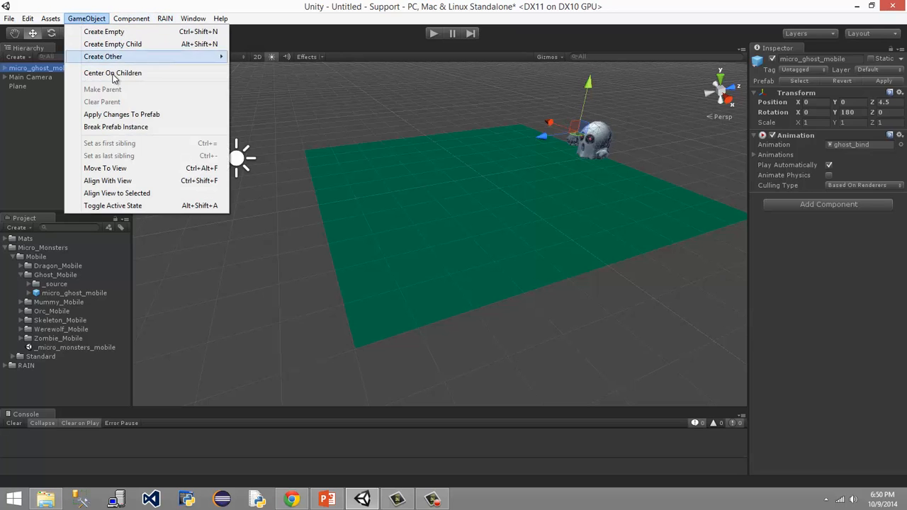
pyautogui.click(116, 128)
pyautogui.click(48, 108)
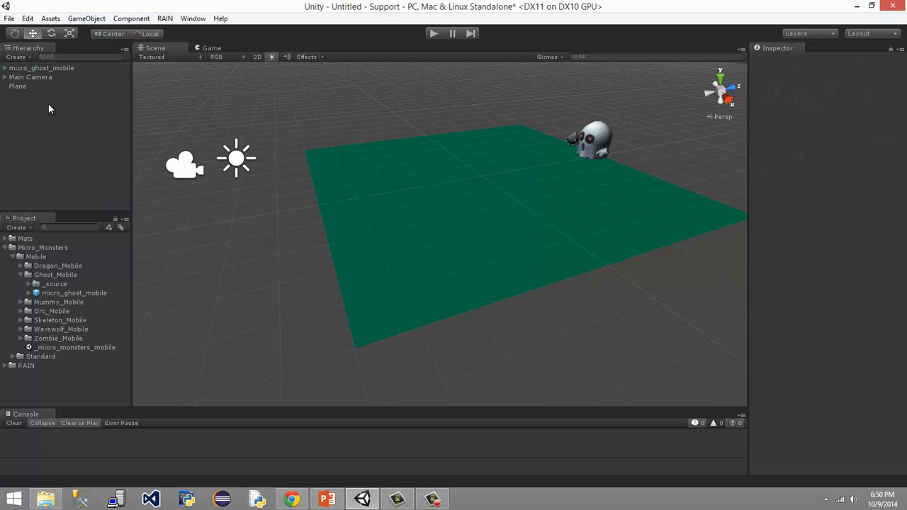
# - Review the ghost, Main Camera and Plane objects in the hierarchy and look over the scene layout
pyautogui.click(47, 68)
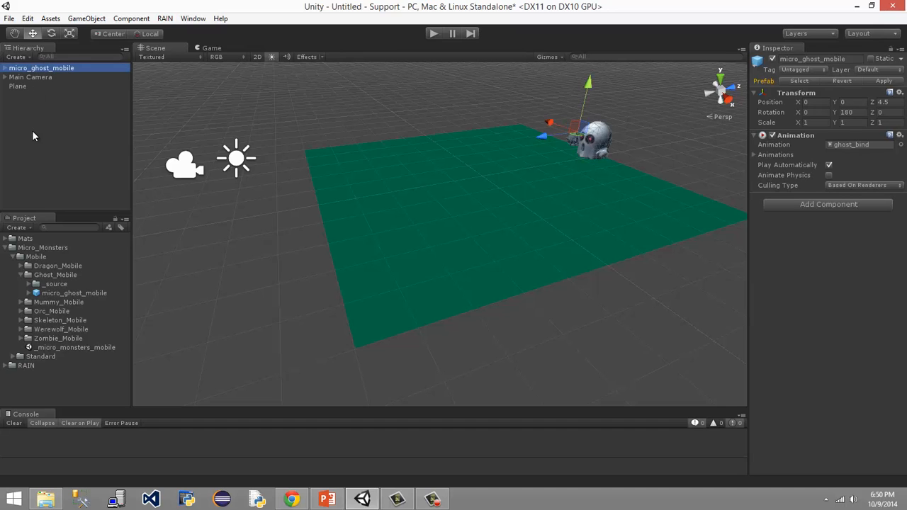
pyautogui.click(41, 77)
pyautogui.click(28, 86)
pyautogui.click(36, 68)
pyautogui.scroll(-3, 426, 113)
pyautogui.moveTo(378, 105); pyautogui.dragTo(352, 117, button='middle')
pyautogui.scroll(3, 434, 135)
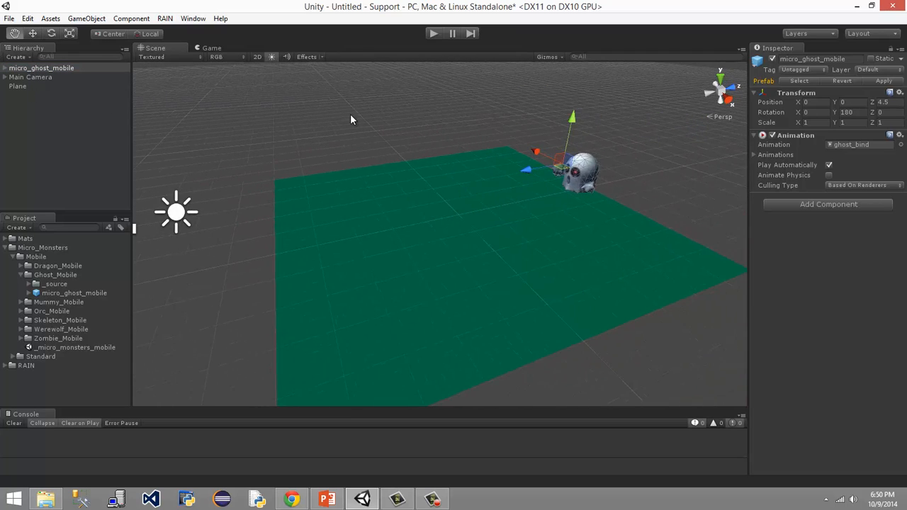
pyautogui.click(87, 174)
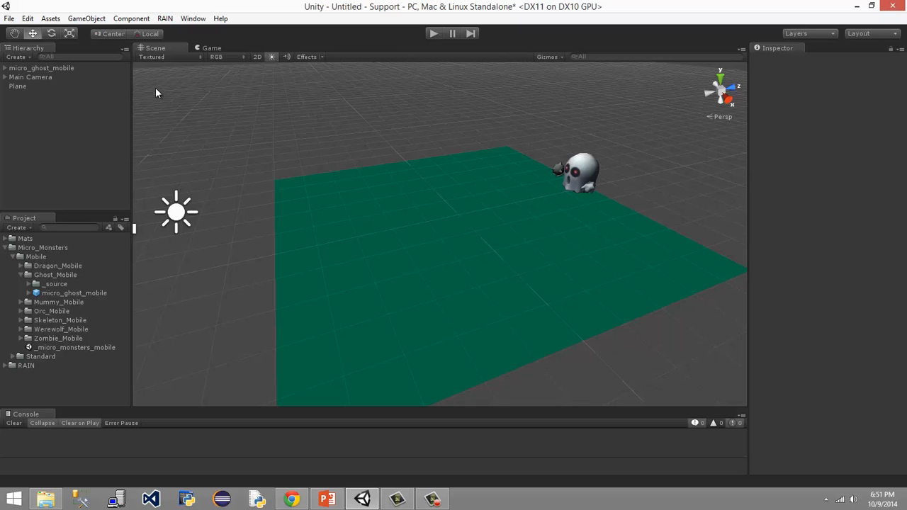
# - Create a RAIN waypoint route in the scene and select it in the hierarchy
pyautogui.click(165, 19)
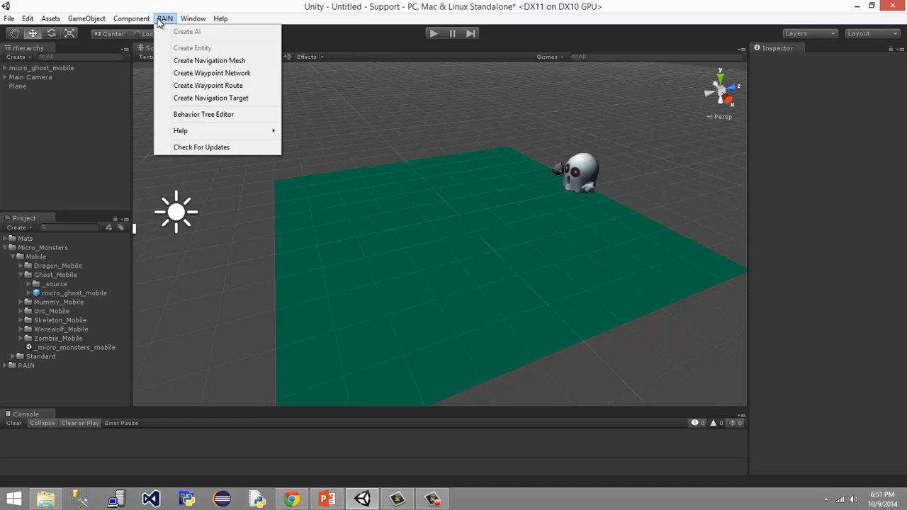
pyautogui.click(248, 86)
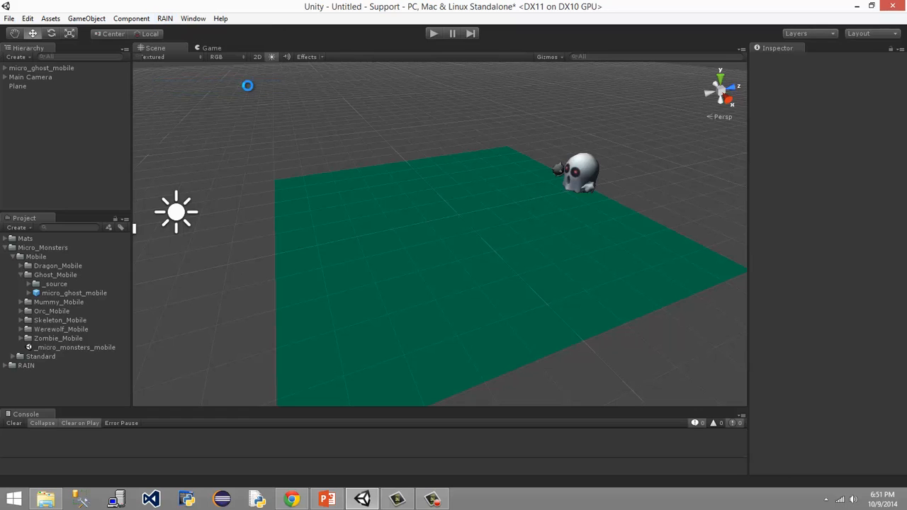
pyautogui.click(17, 86)
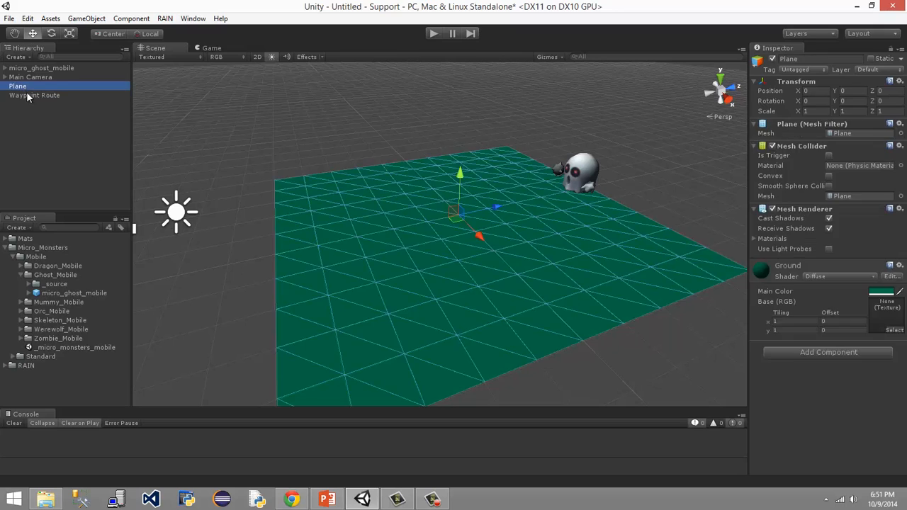
pyautogui.click(29, 95)
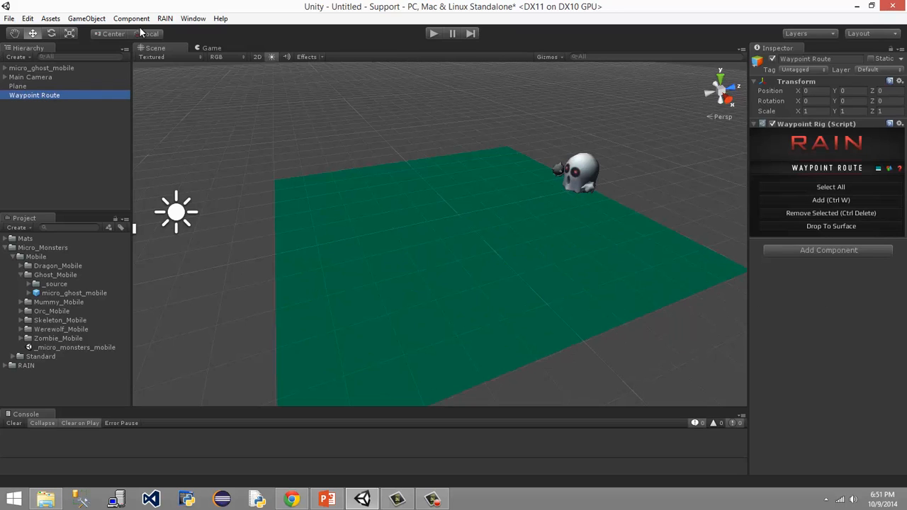
# - Delete the existing waypoint route from the scene and create a new RAIN waypoint route
pyautogui.rightClick(30, 99)
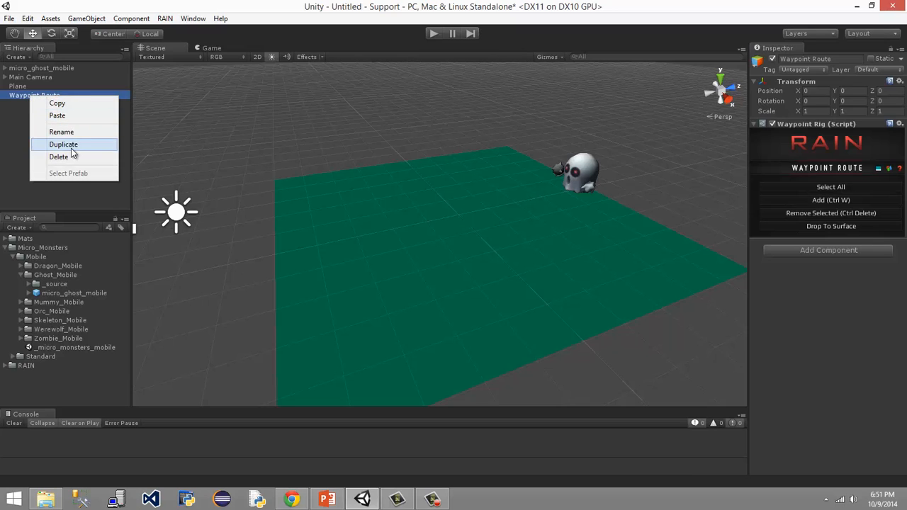
pyautogui.click(69, 156)
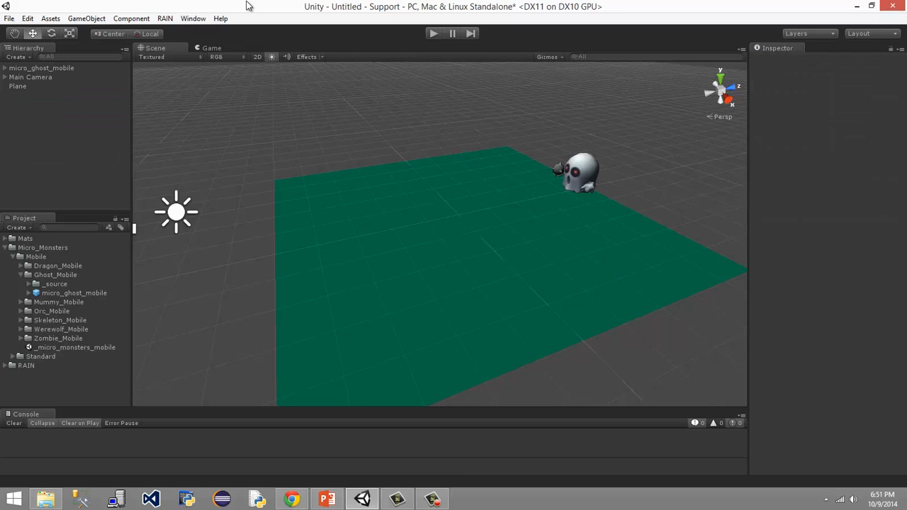
pyautogui.click(168, 19)
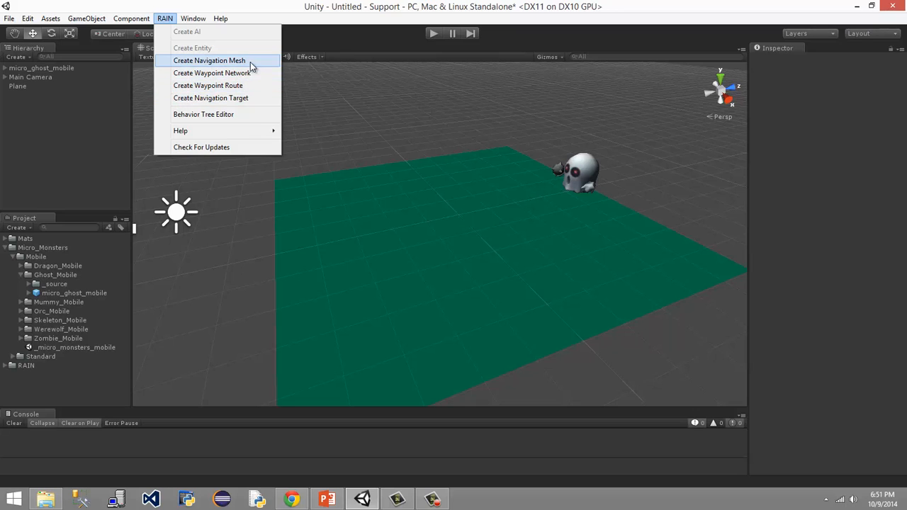
pyautogui.click(165, 19)
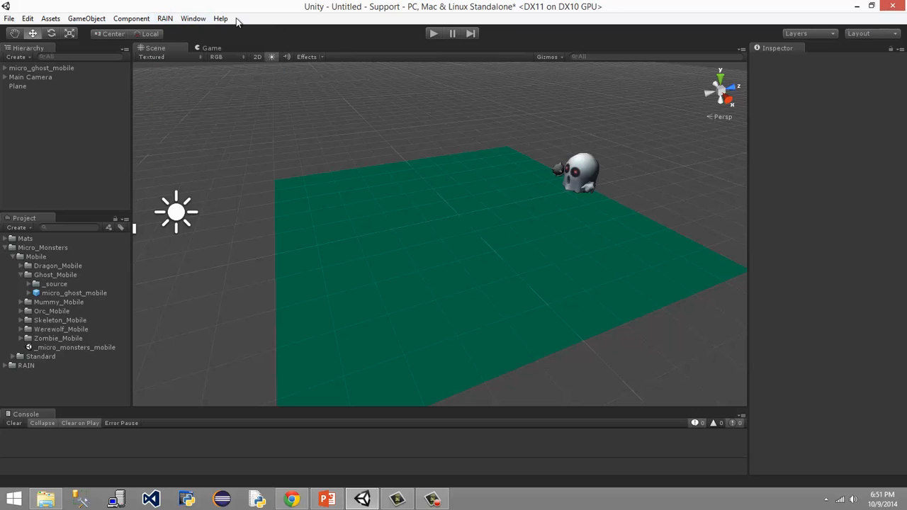
pyautogui.click(165, 18)
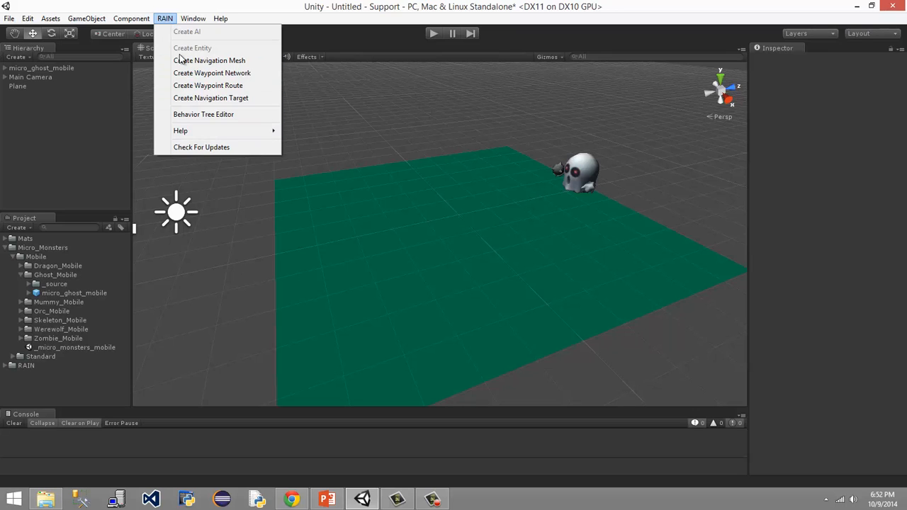
pyautogui.click(165, 18)
pyautogui.click(164, 19)
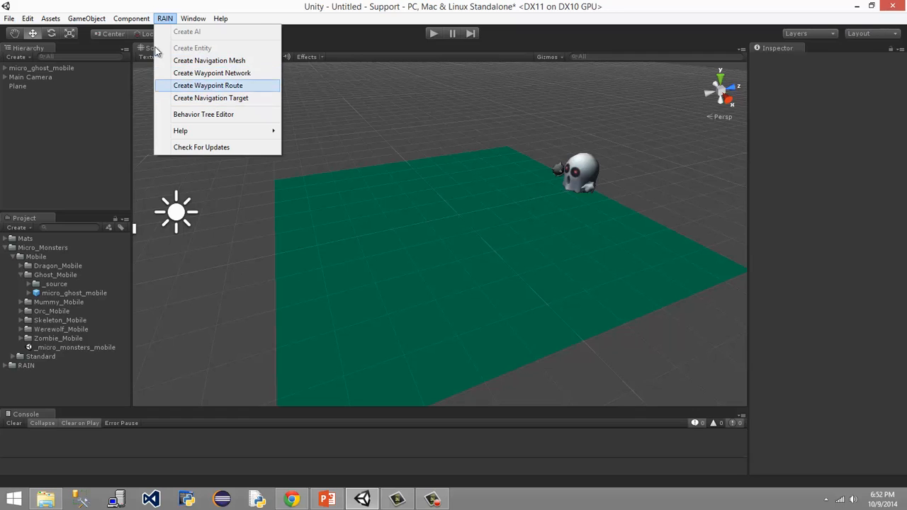
pyautogui.click(182, 88)
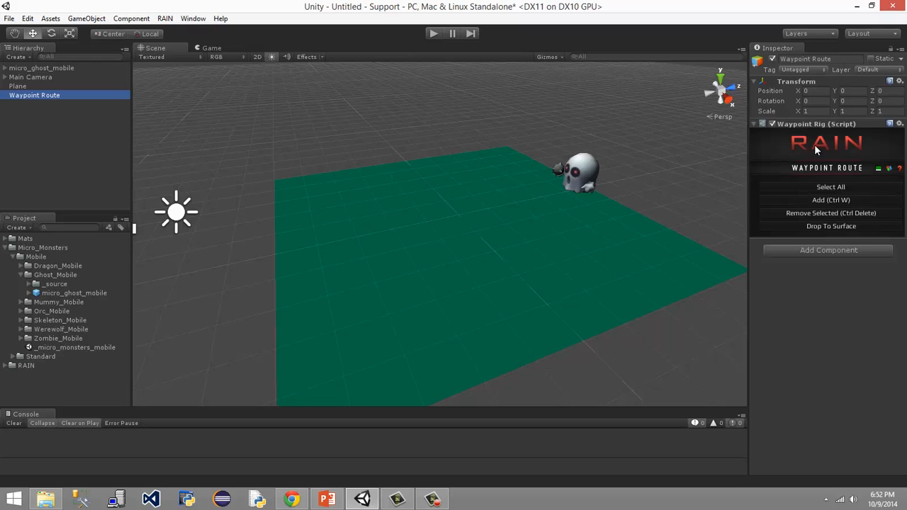
# - Rename the new waypoint route to Route_1
pyautogui.click(841, 58)
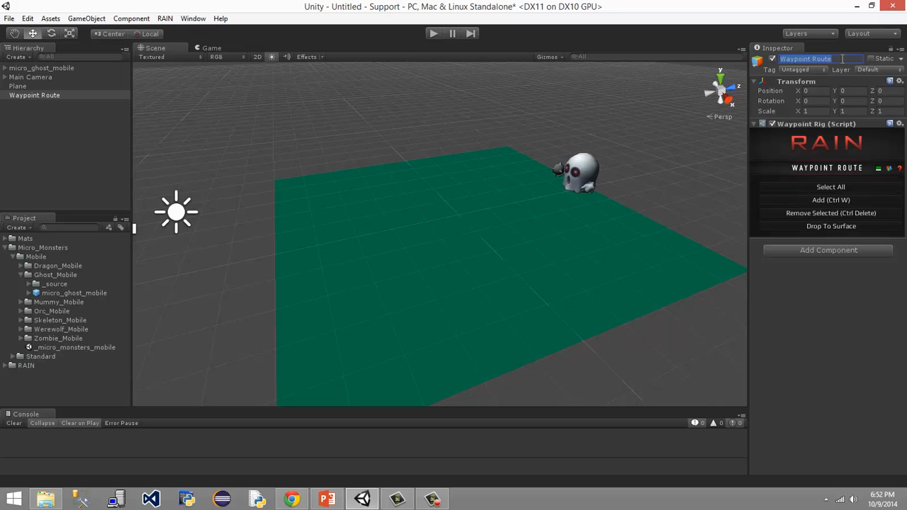
pyautogui.write('Waypoint_1')
pyautogui.press('Return')
pyautogui.click(838, 59)
pyautogui.write('Route_1')
pyautogui.press('Return')
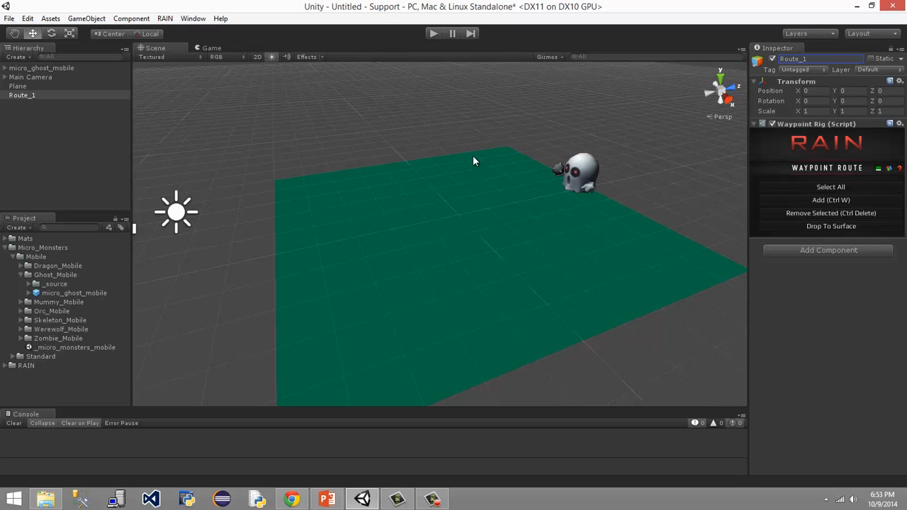
# - Review the properties of the Plane, the ghost, the Main Camera and its child Directional light
pyautogui.click(18, 86)
pyautogui.click(22, 106)
pyautogui.click(28, 95)
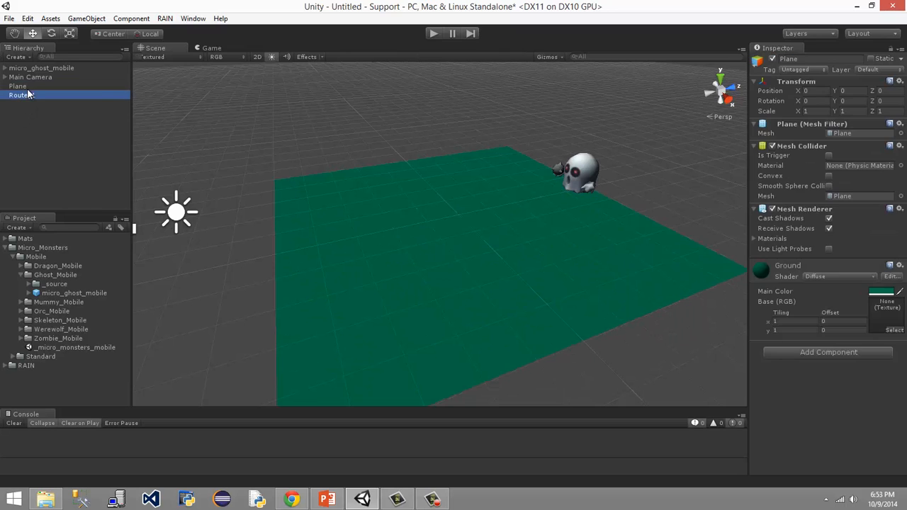
pyautogui.click(42, 68)
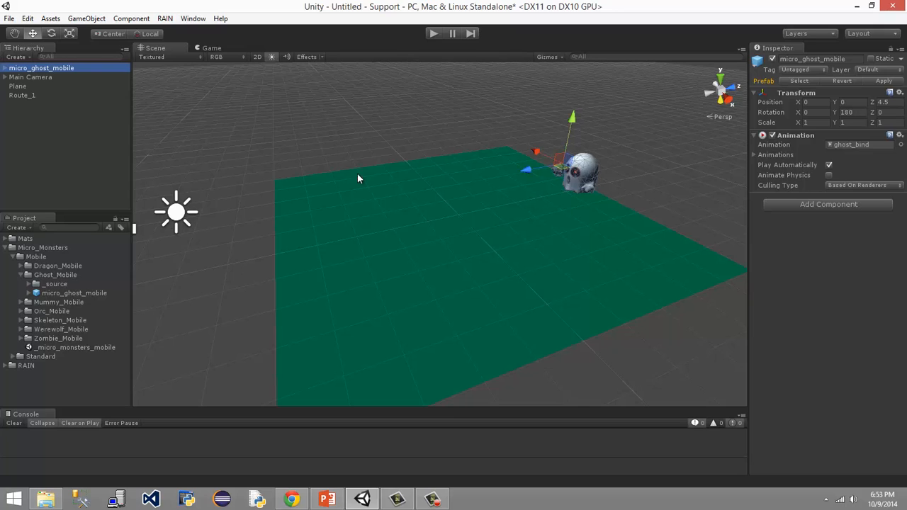
pyautogui.click(20, 86)
pyautogui.click(23, 77)
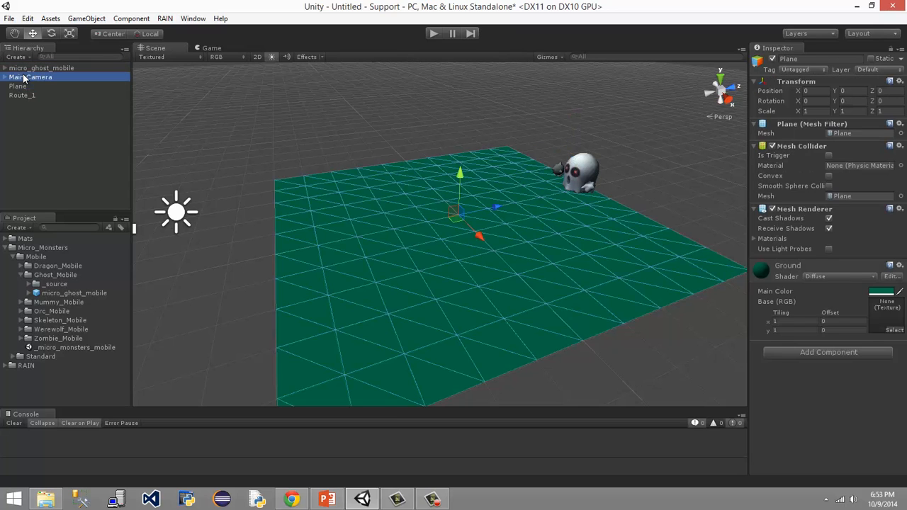
pyautogui.click(5, 76)
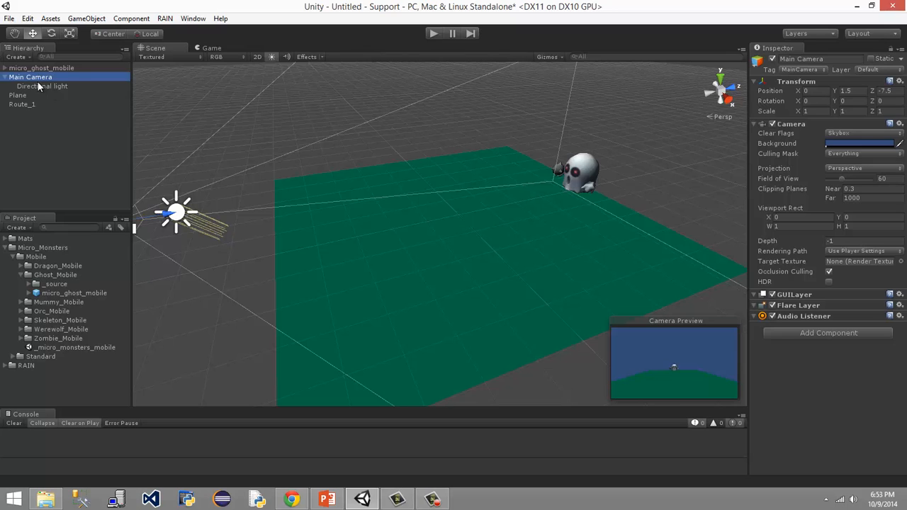
pyautogui.click(42, 85)
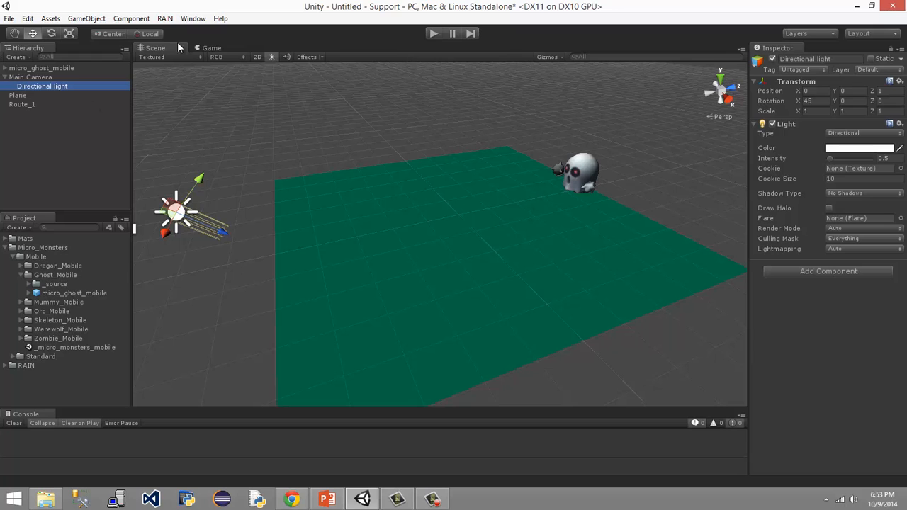
# - Frame the Directional light and the Plane in the scene view to examine the scene layout
pyautogui.click(207, 48)
pyautogui.click(161, 48)
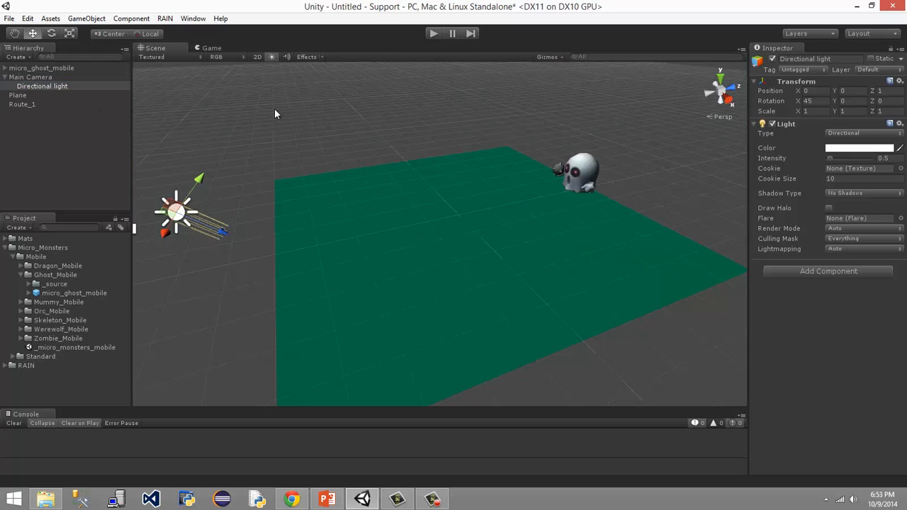
pyautogui.press('f')
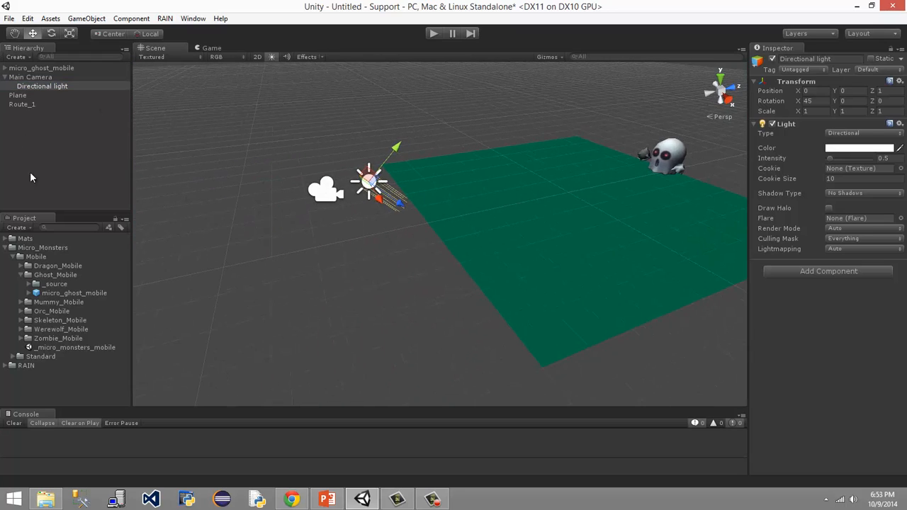
pyautogui.click(5, 77)
pyautogui.click(18, 86)
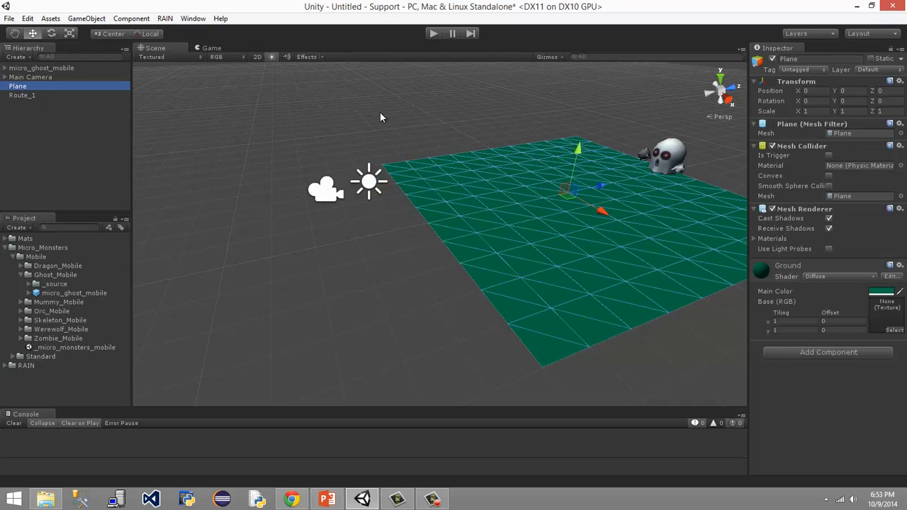
pyautogui.press('f')
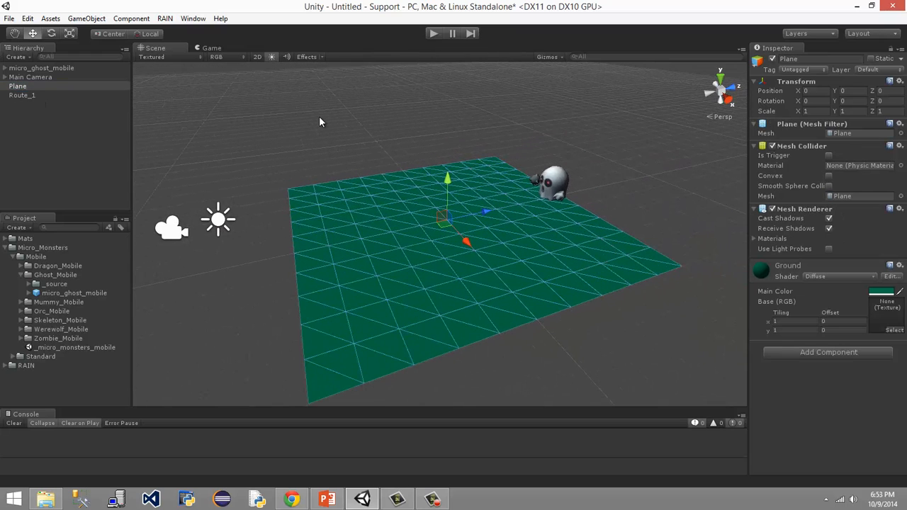
pyautogui.scroll(-3, 319, 122)
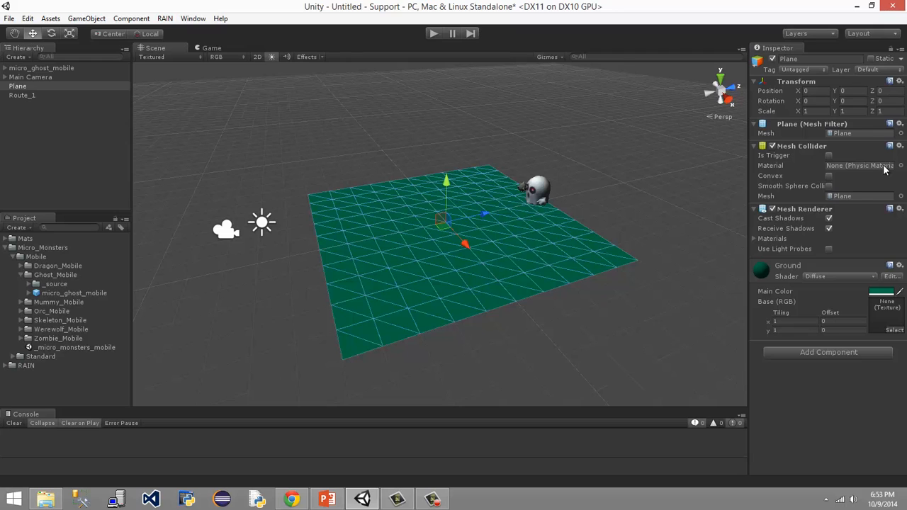
pyautogui.scroll(-3, 301, 132)
pyautogui.scroll(5, 300, 131)
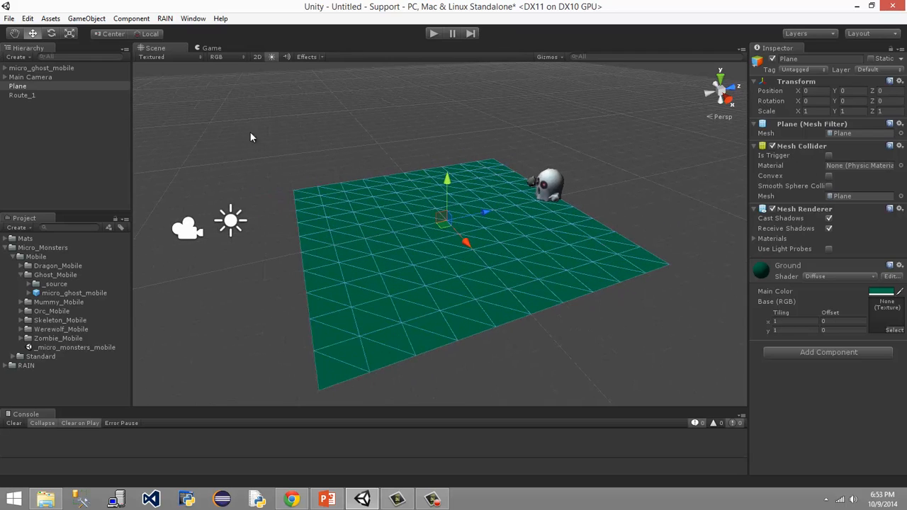
pyautogui.click(28, 95)
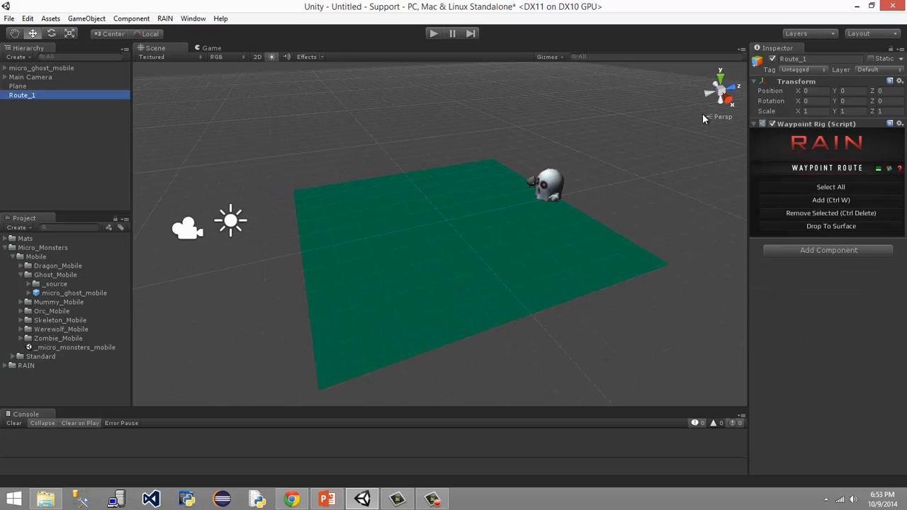
pyautogui.click(163, 19)
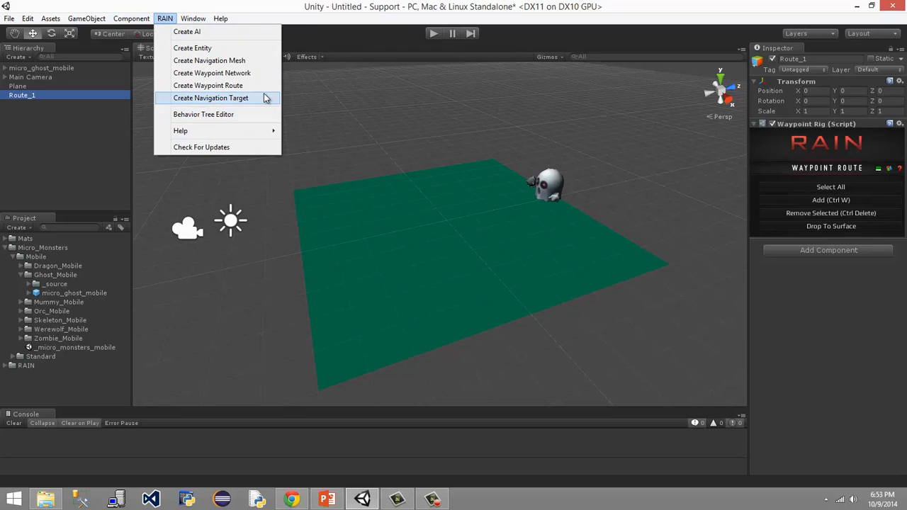
pyautogui.click(68, 125)
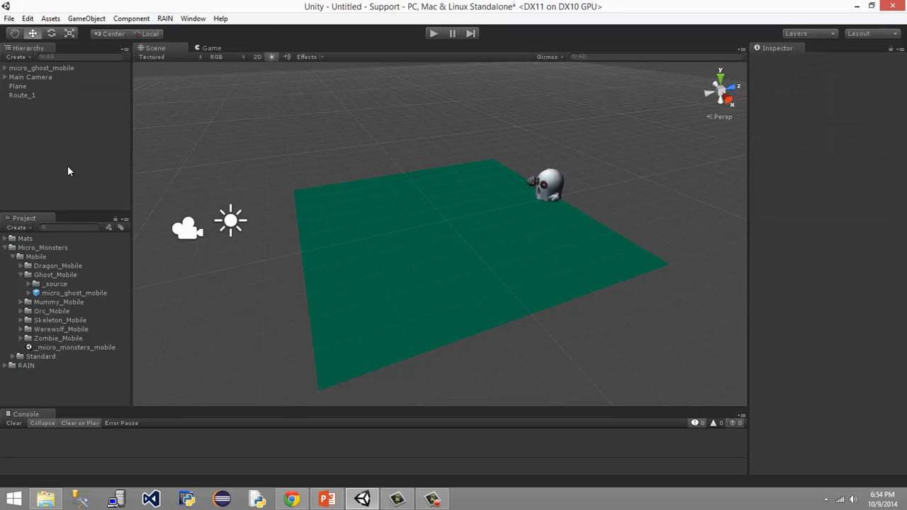
pyautogui.scroll(-5, 287, 160)
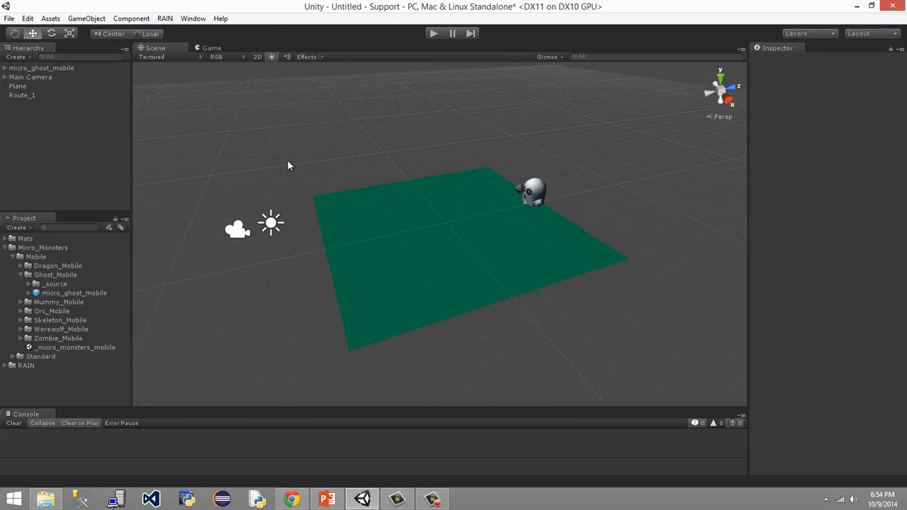
pyautogui.scroll(5, 288, 160)
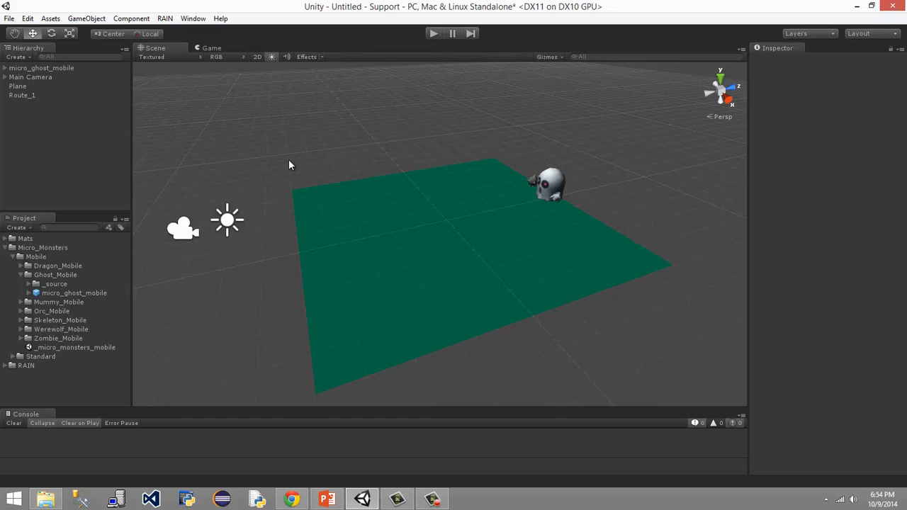